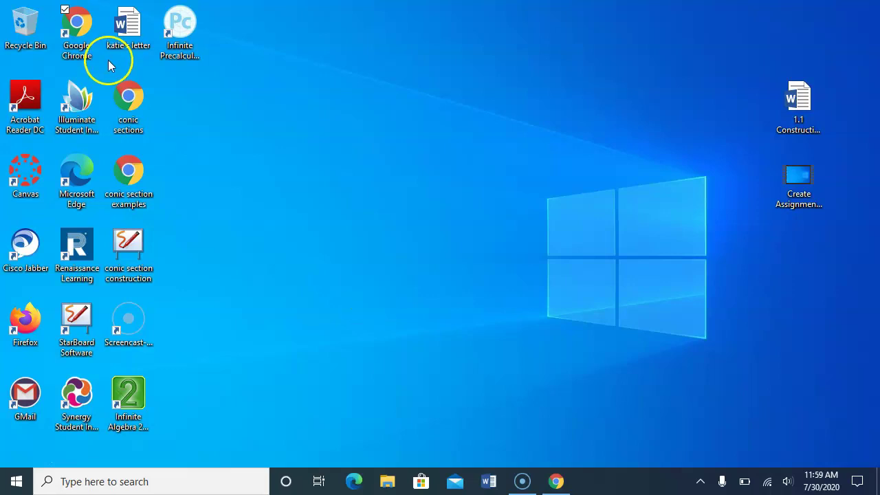
Open Chrome, check which Google account is signed in, and go to Google Drive.
double_click(78, 29)
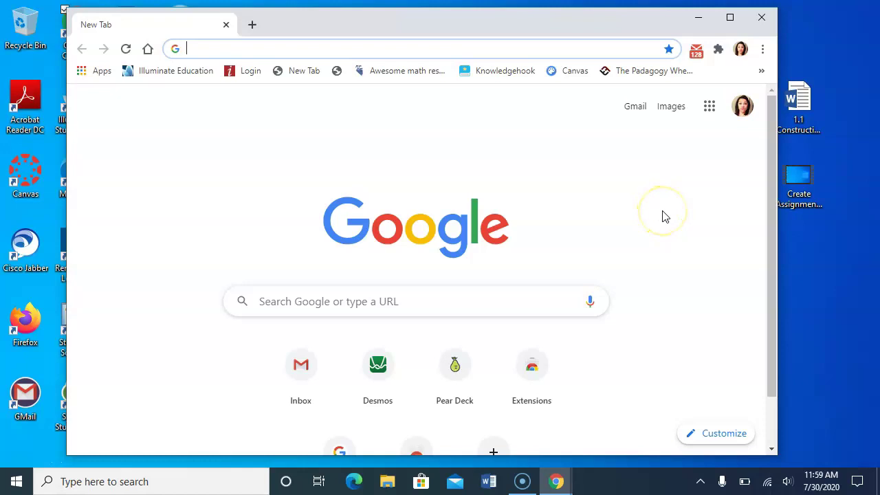
left_click(742, 105)
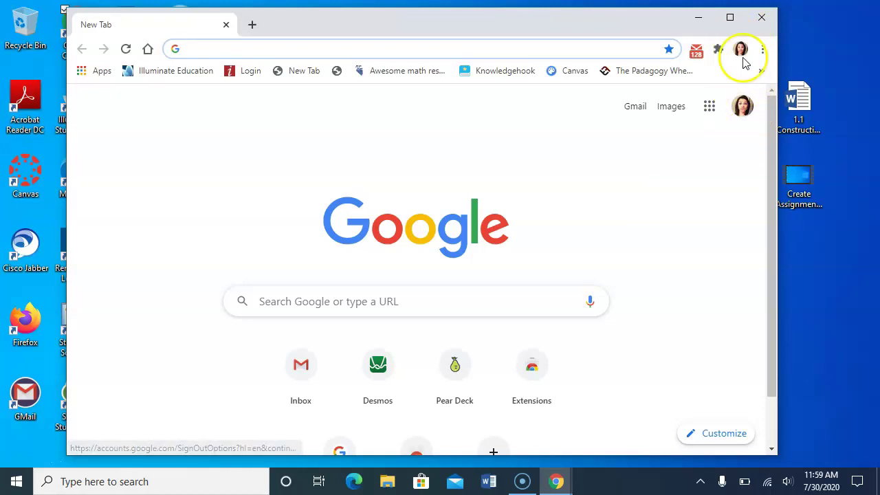
left_click(743, 110)
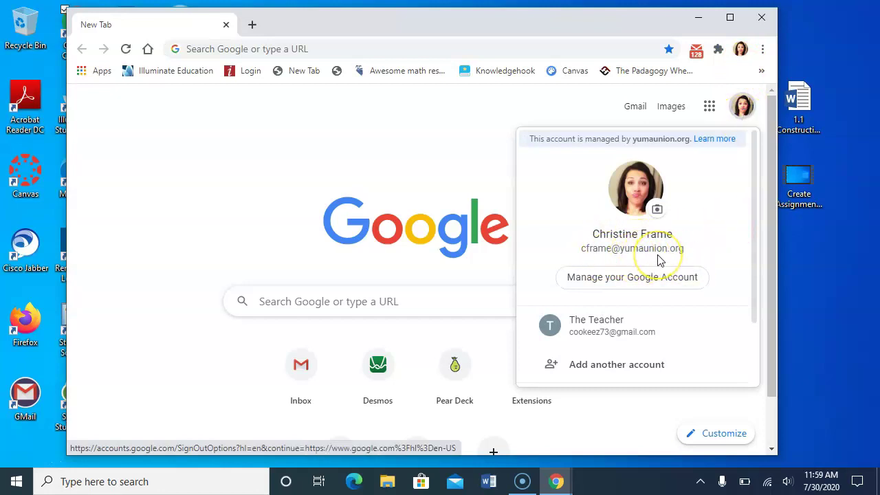
left_click(463, 165)
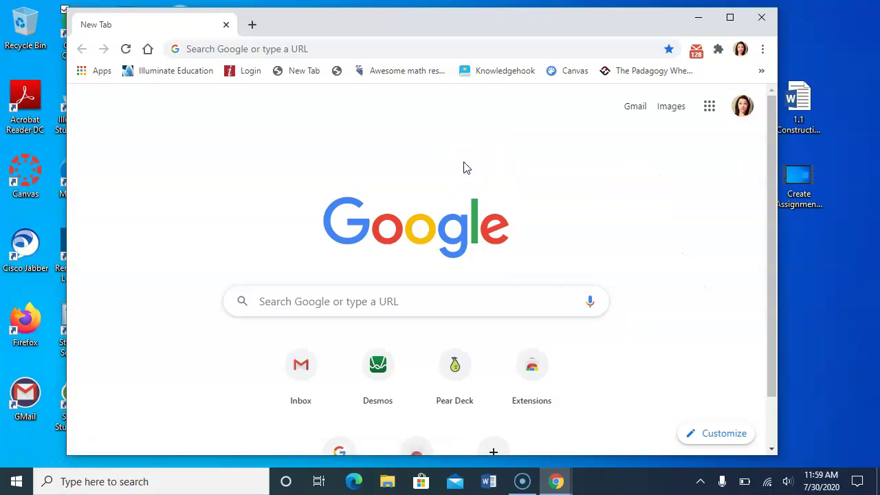
left_click(710, 111)
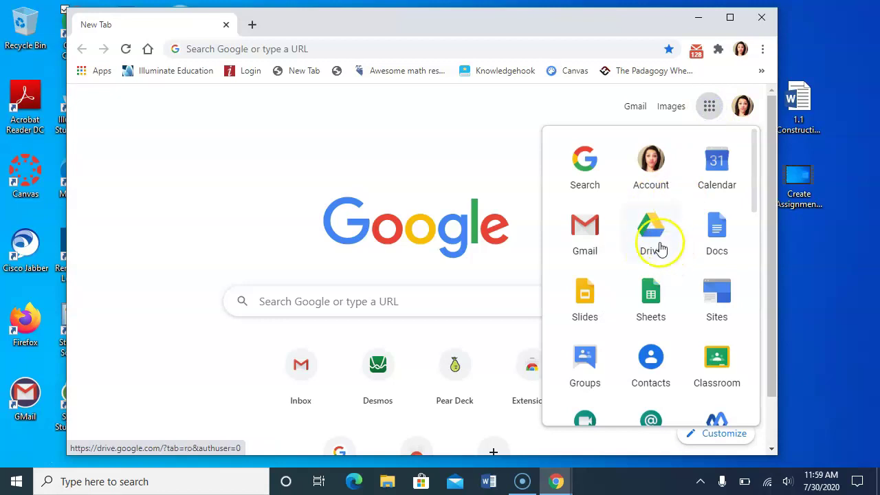
left_click(659, 248)
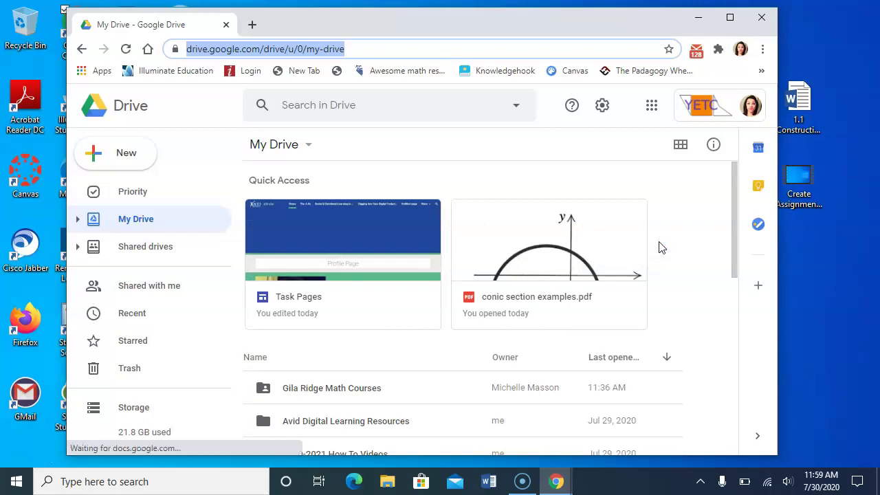
Browse Gila Ridge Math Courses through Precalculus and 2019-2020 to Semester 1 to review its unit folders, and return to My Drive.
scroll(371, 337, "down", 2)
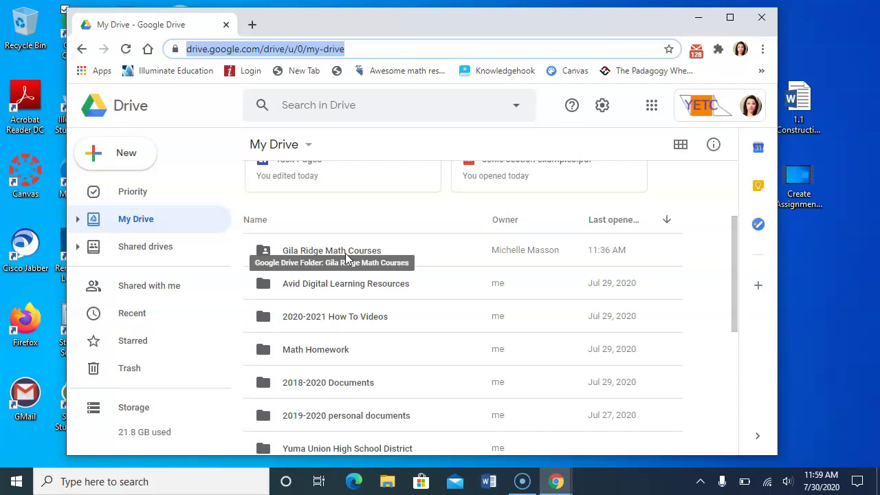
double_click(346, 254)
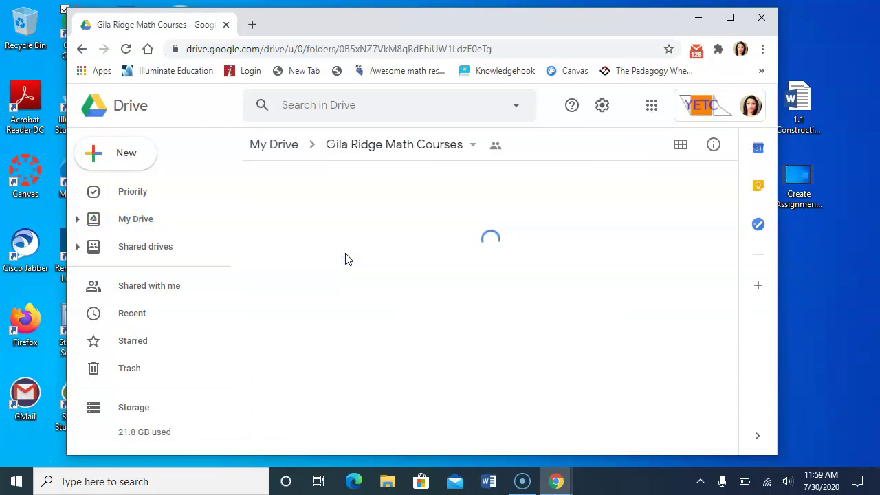
double_click(302, 244)
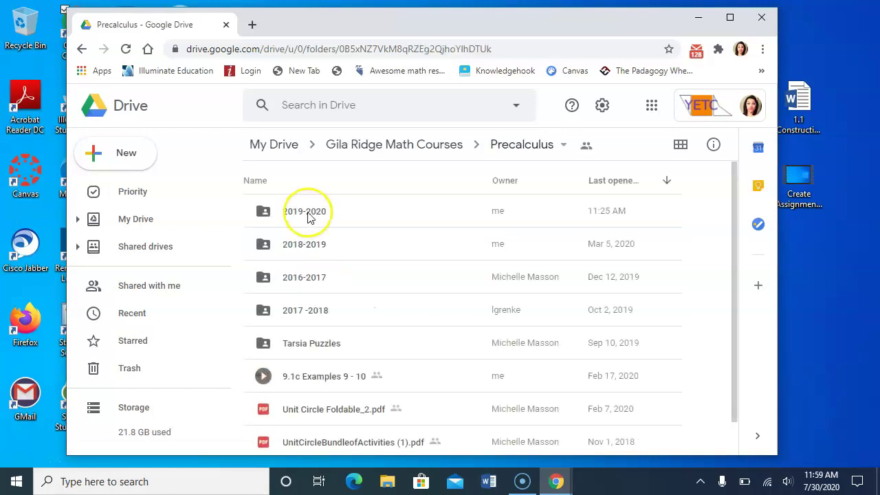
double_click(307, 213)
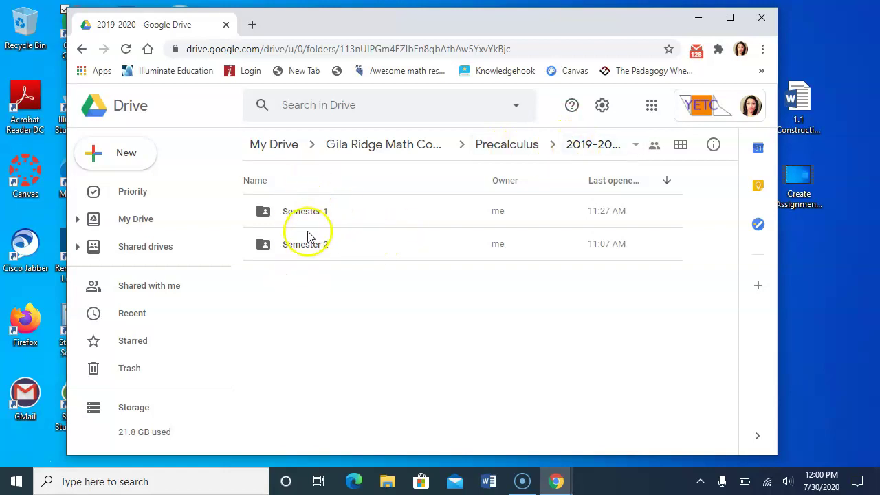
double_click(299, 212)
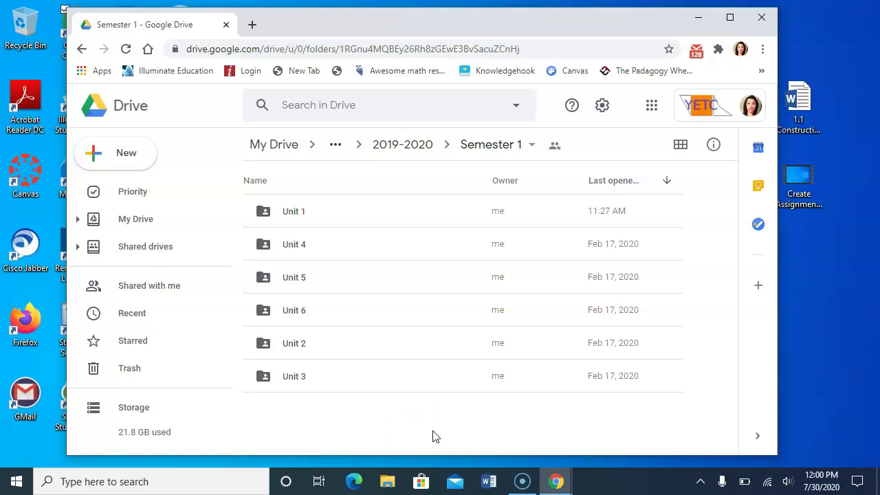
left_click(275, 144)
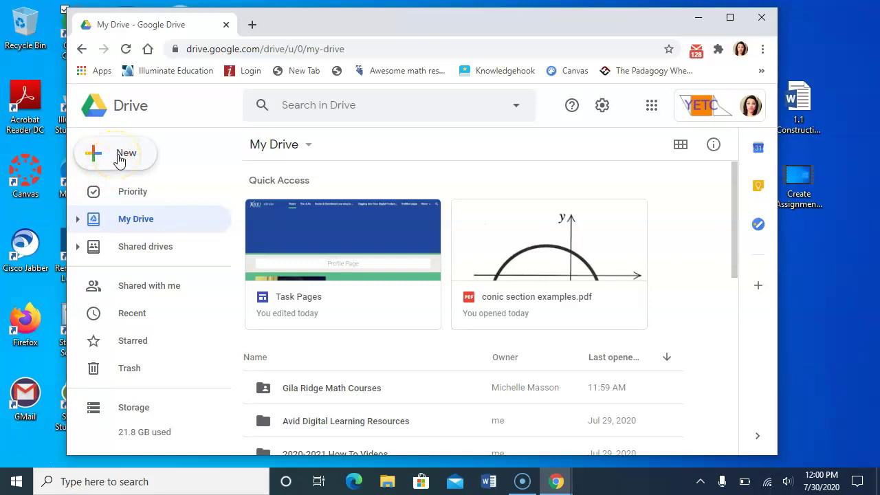
Create a folder in My Drive named with the teacher's title and surname followed by "2020-2021 Binder".
left_click(117, 158)
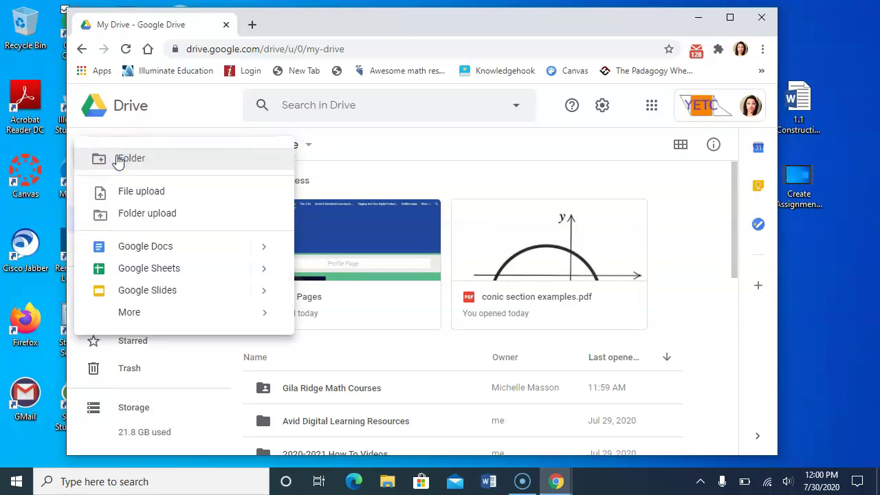
left_click(118, 159)
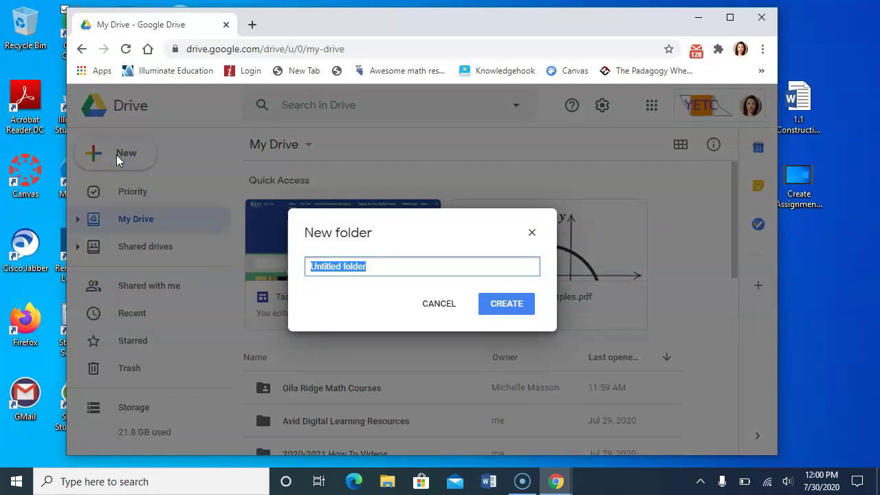
type("Mrs. F")
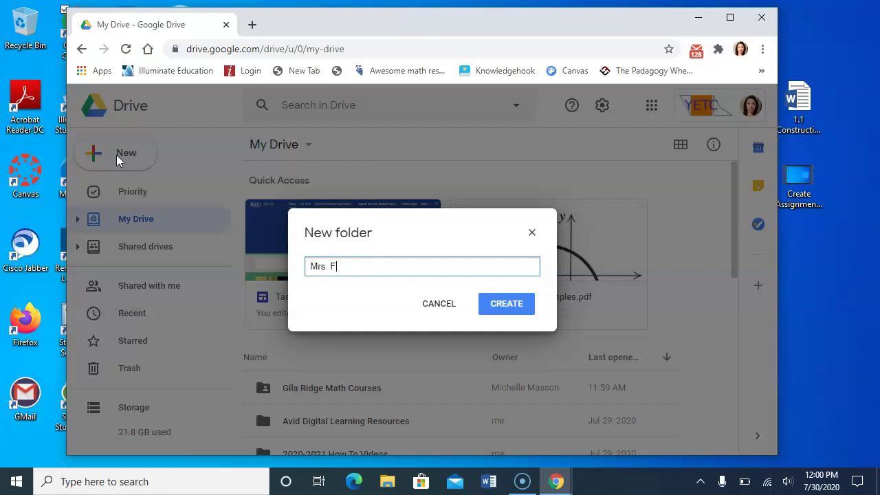
type("rame 2020-2021 Binder")
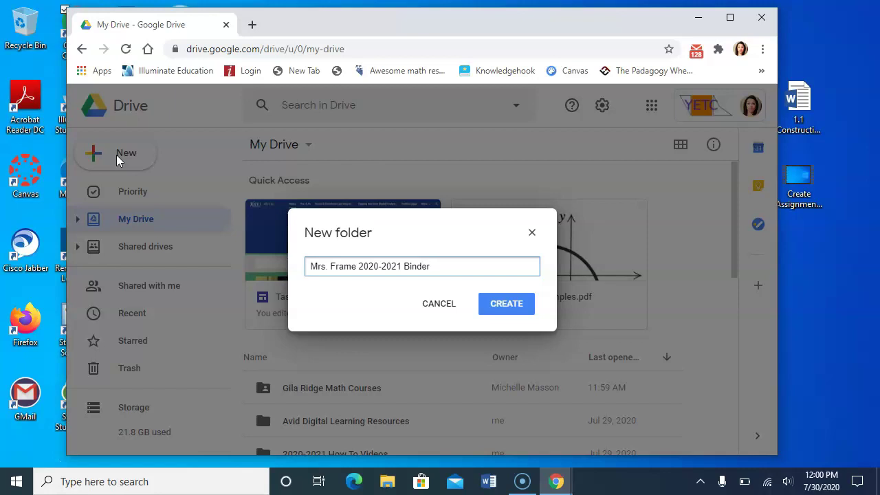
left_click(486, 306)
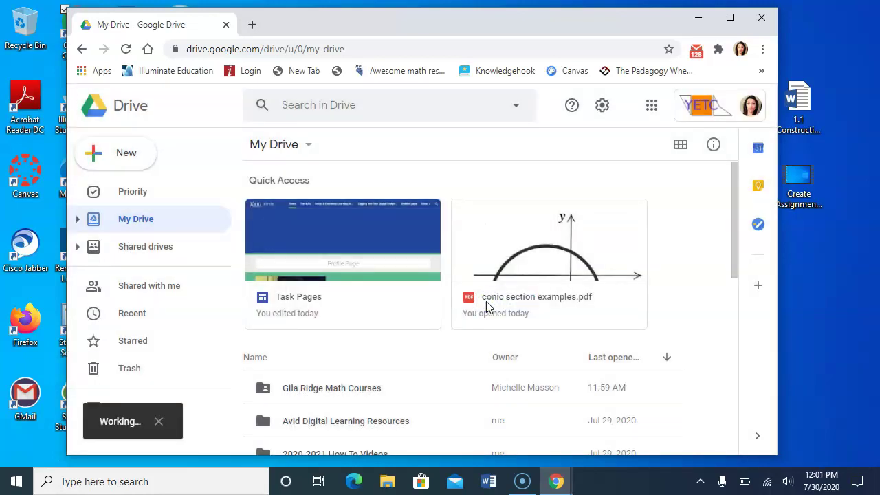
Change the color of the 2020-2021 Binder folder to red.
scroll(480, 312, "down", 2)
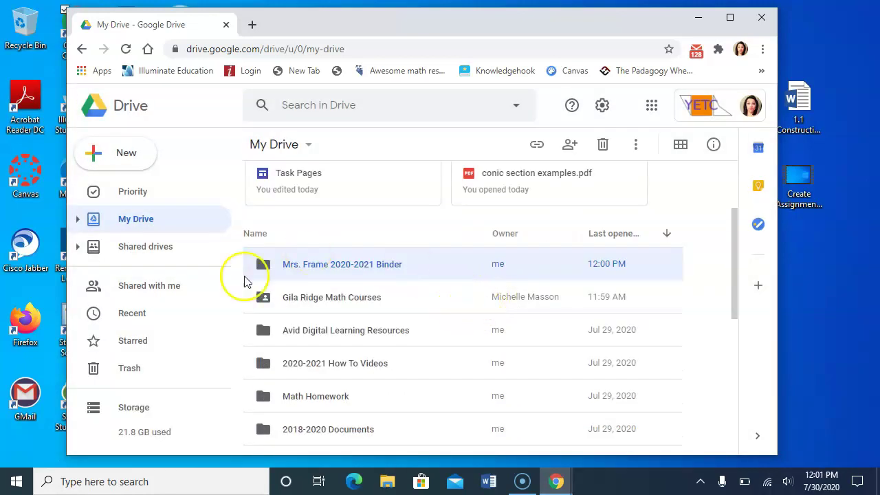
left_click(312, 269)
right_click(311, 269)
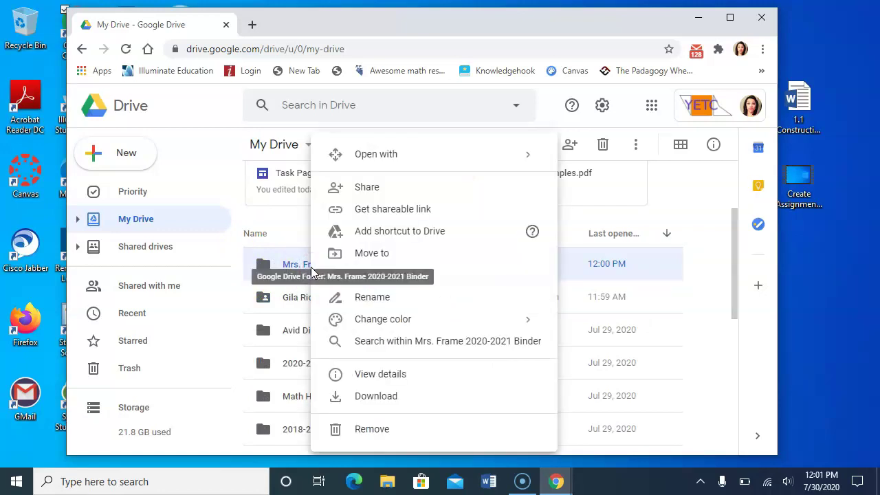
mouse_move(384, 326)
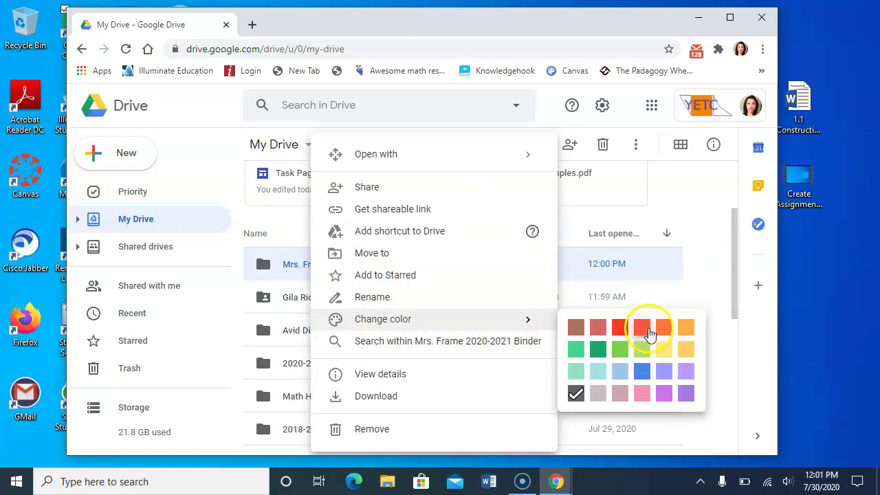
left_click(622, 328)
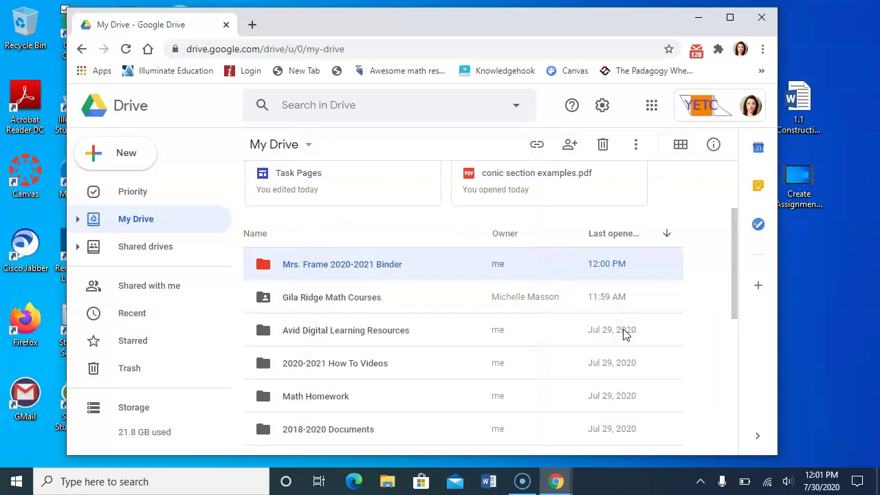
Open the 2020-2021 Binder folder and create a subfolder named "ELA" in it.
left_click(375, 273)
double_click(374, 273)
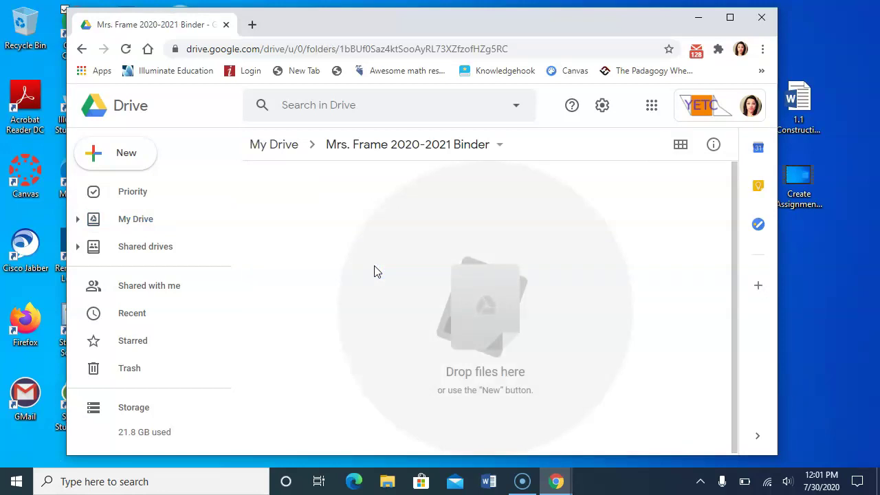
left_click(146, 163)
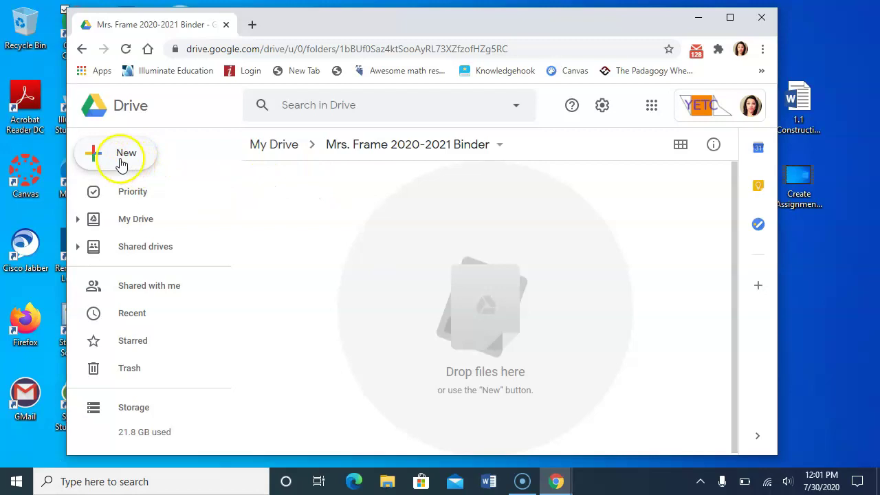
left_click(118, 163)
left_click(121, 163)
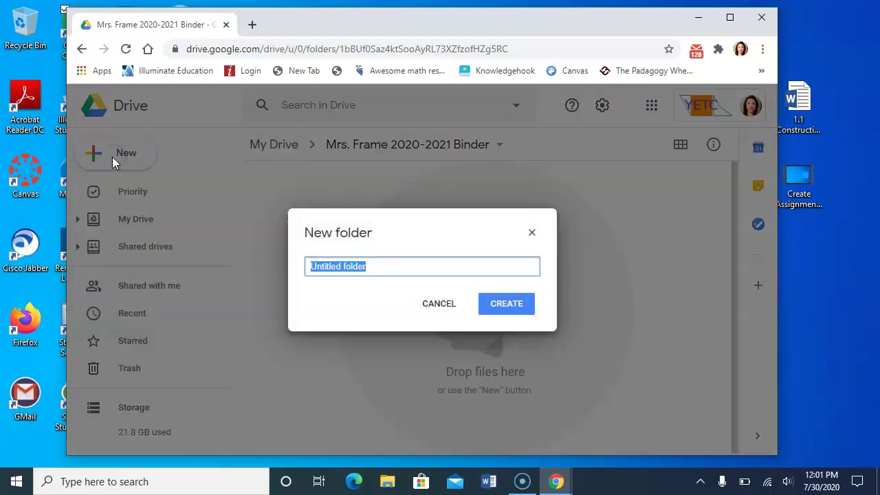
type("ELA")
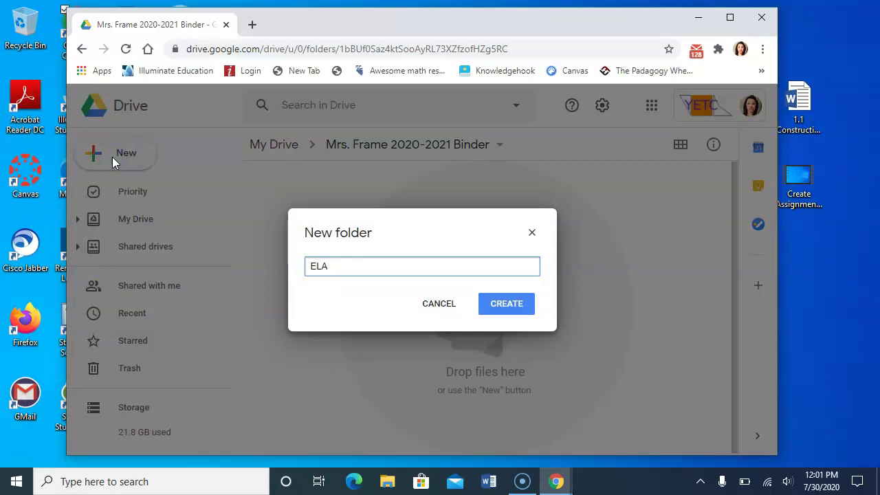
left_click(504, 306)
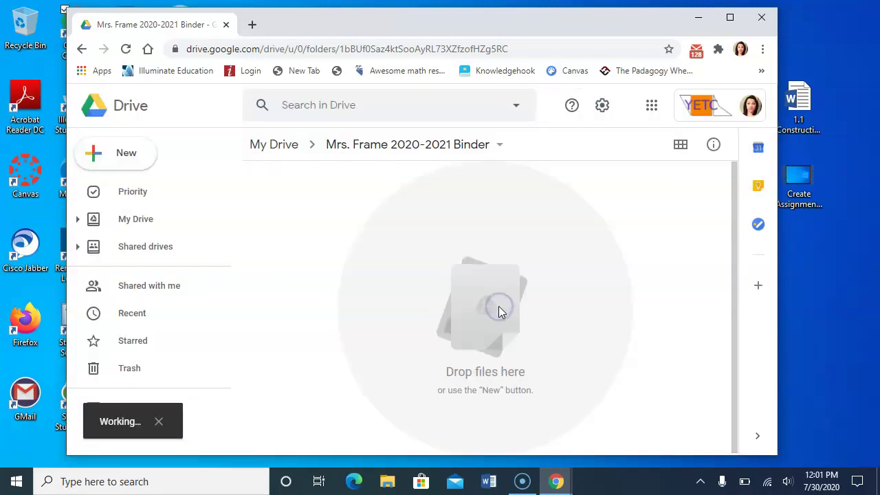
Change the color of the ELA folder to blue.
left_click(281, 217)
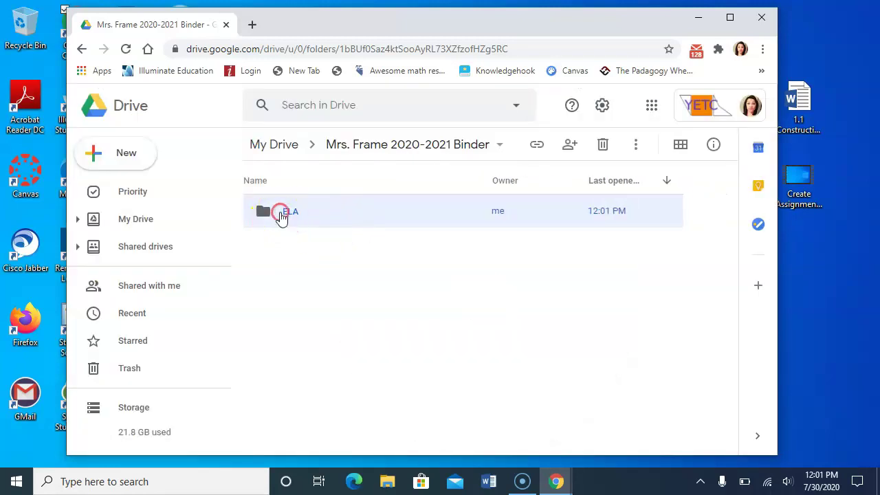
right_click(281, 217)
mouse_move(422, 328)
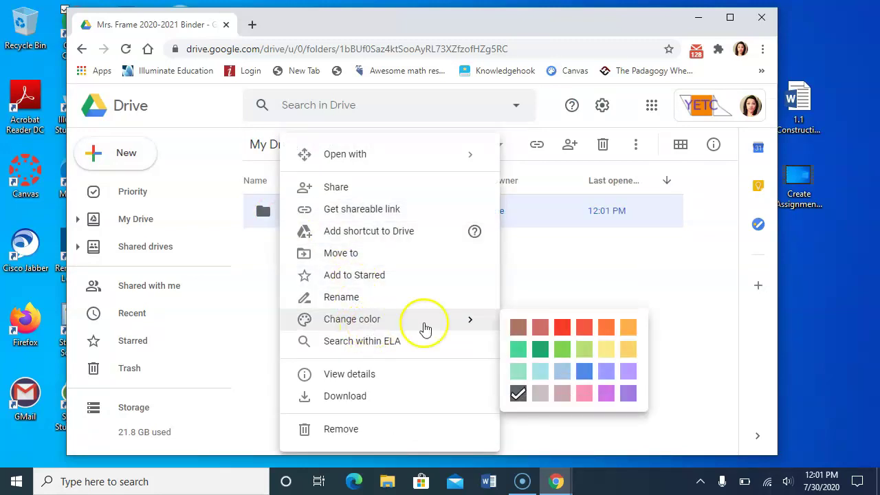
left_click(583, 369)
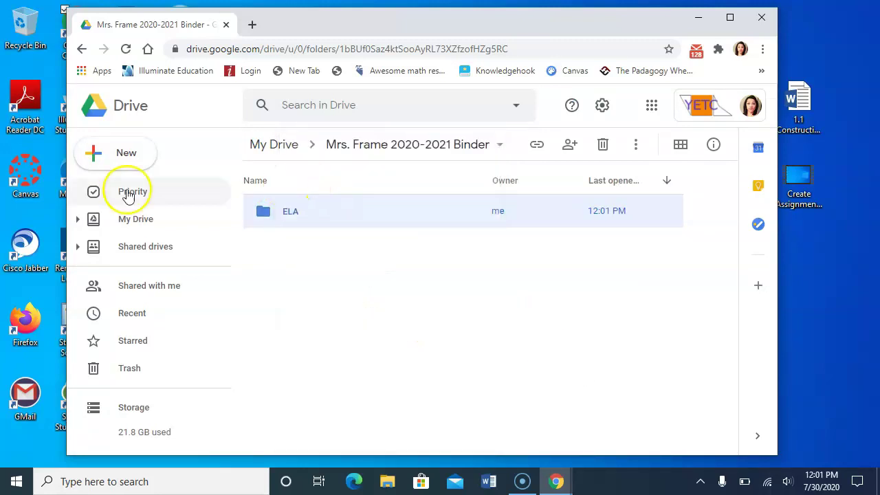
Create a second subfolder named "Science" in the 2020-2021 Binder folder.
left_click(117, 154)
left_click(123, 164)
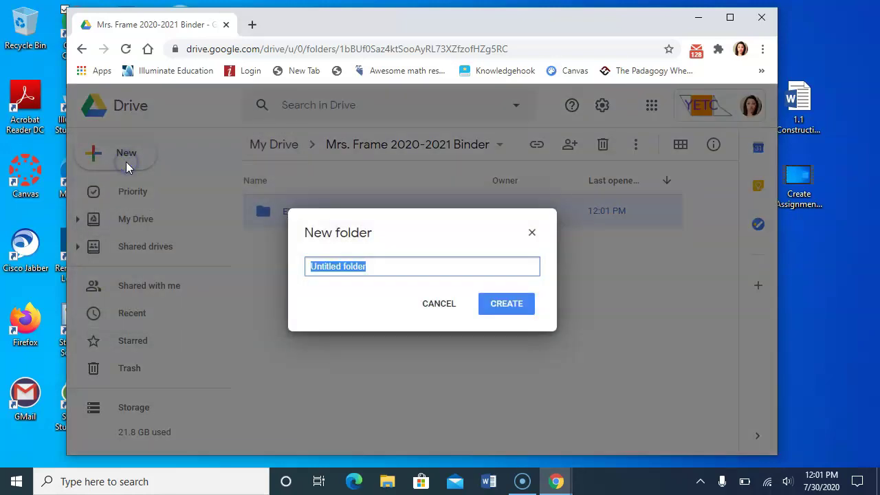
type("Science")
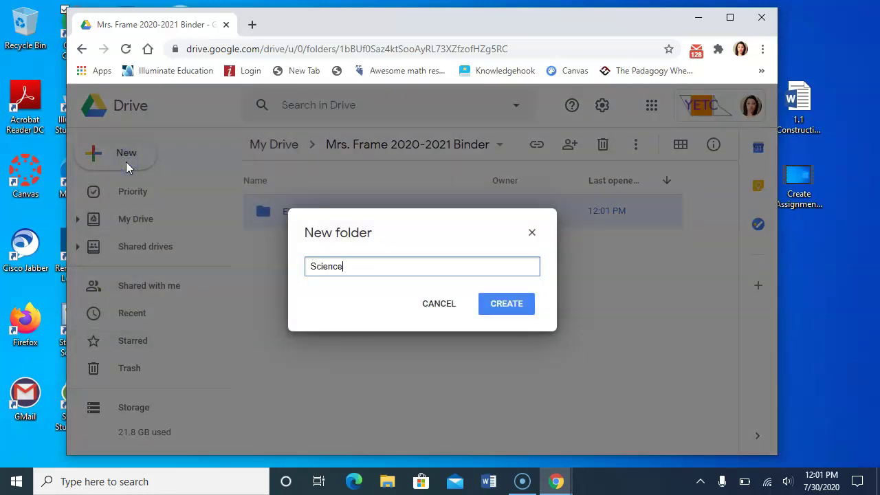
left_click(511, 309)
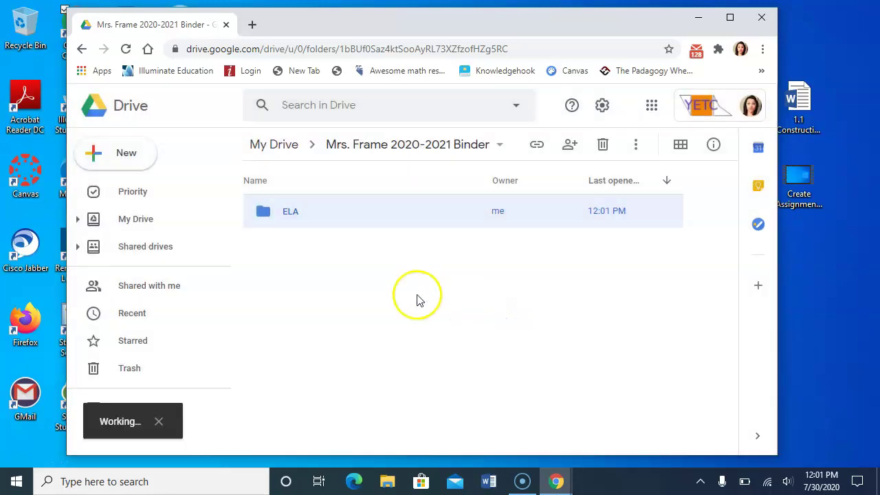
Change the color of the Science folder to dark green.
right_click(292, 213)
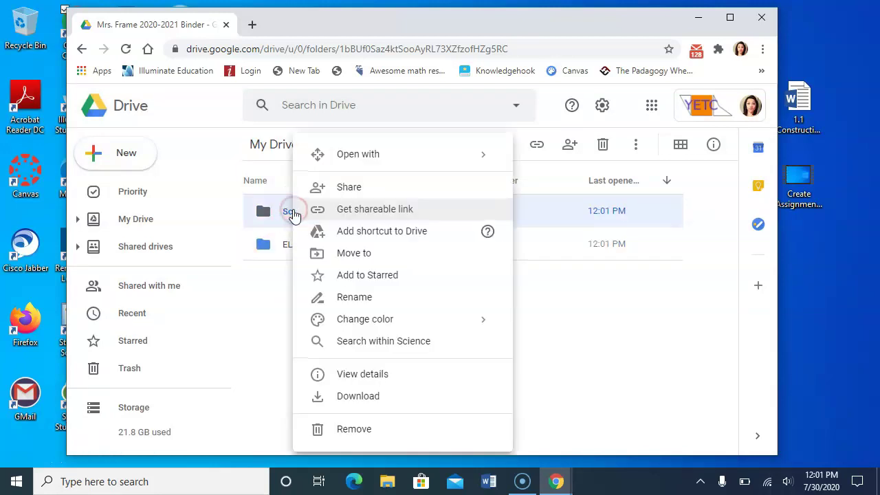
mouse_move(363, 320)
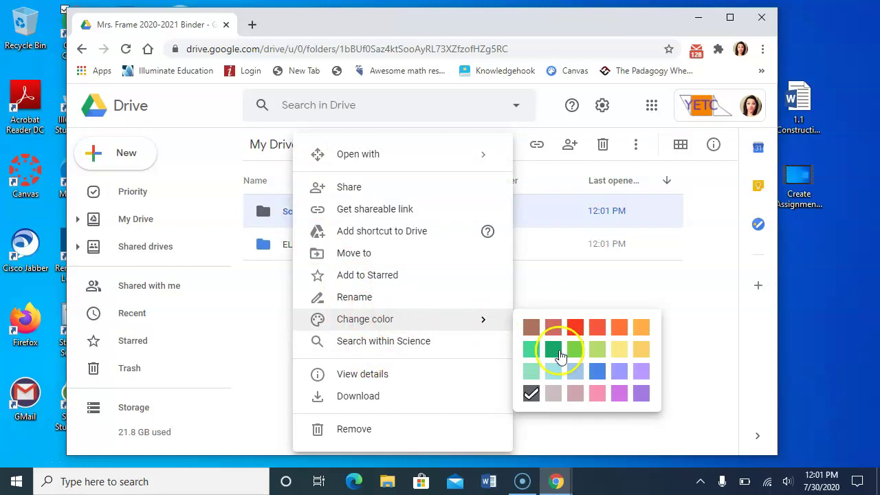
left_click(558, 352)
Create a third subfolder named "Social Studies" in the 2020-2021 Binder folder.
left_click(118, 152)
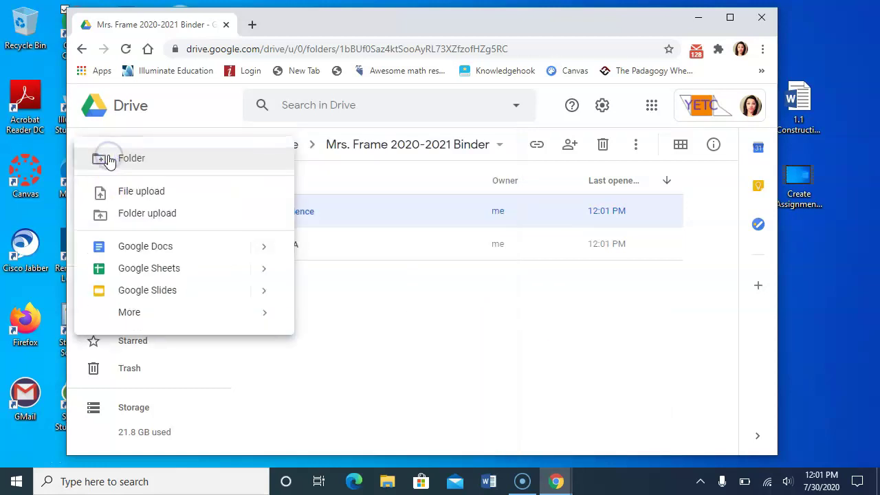
left_click(108, 160)
type("Social Studies")
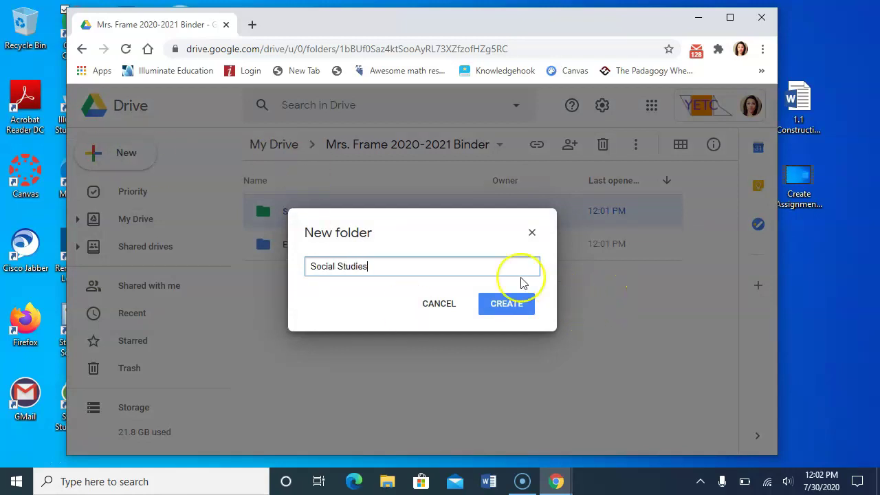
left_click(492, 303)
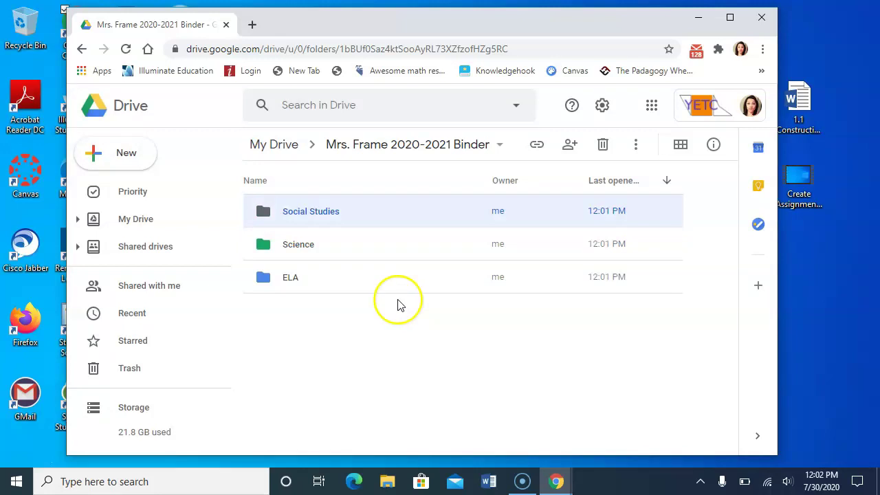
Change the color of the Social Studies folder to light purple.
right_click(319, 215)
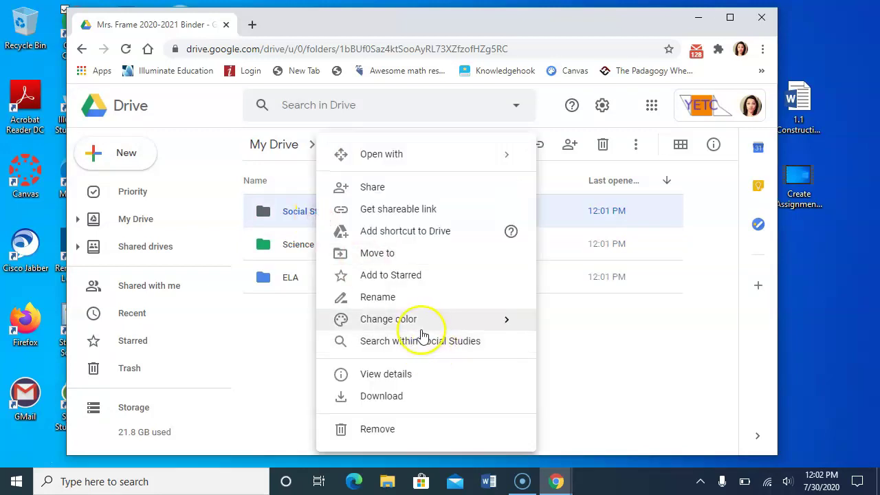
mouse_move(423, 333)
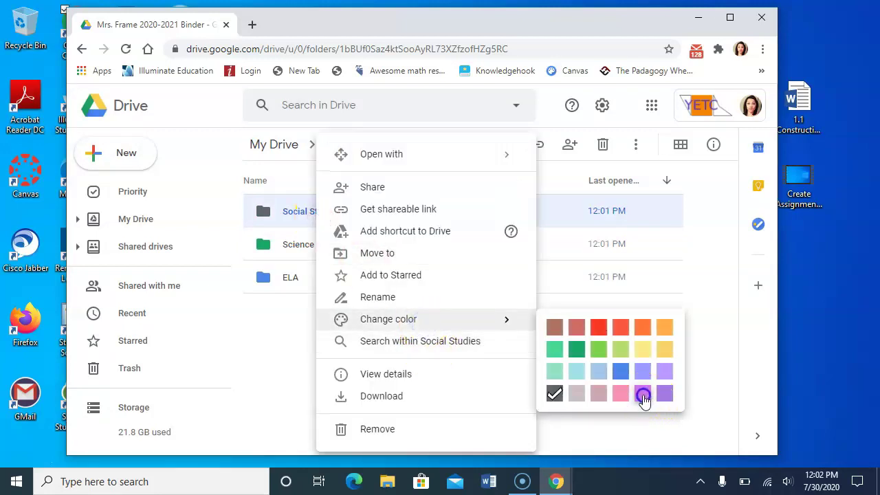
left_click(644, 397)
Create a fourth subfolder named "Math" in the 2020-2021 Binder folder.
left_click(99, 147)
left_click(103, 151)
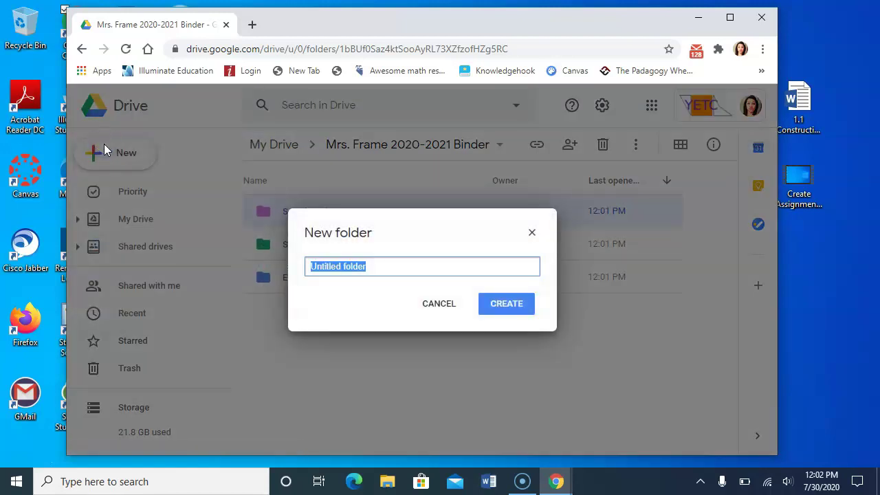
type("MAth")
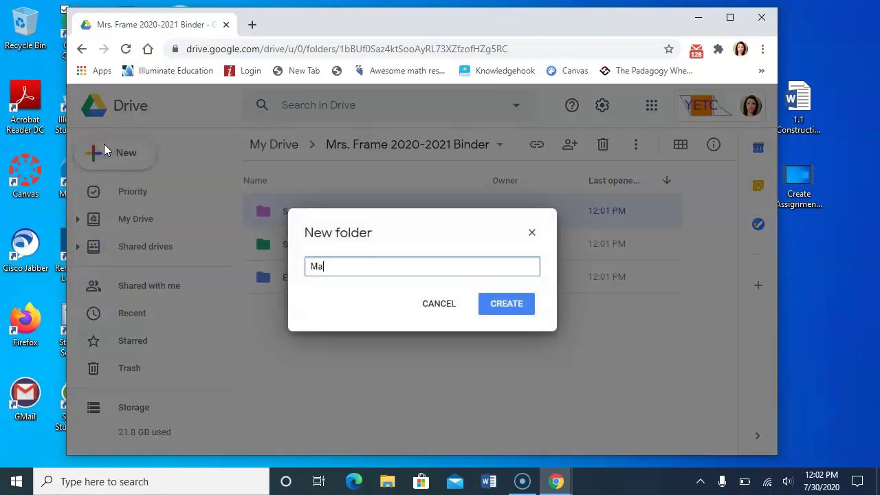
left_click(507, 305)
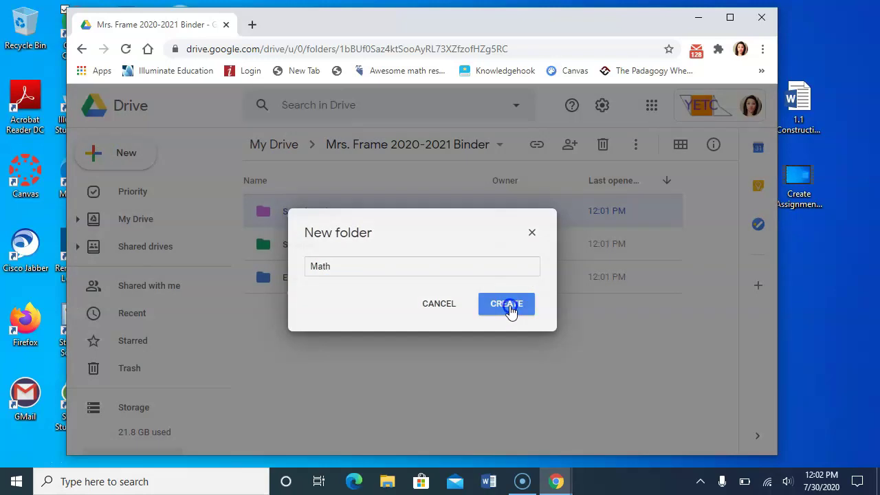
Change the color of the Math folder to orange.
right_click(302, 214)
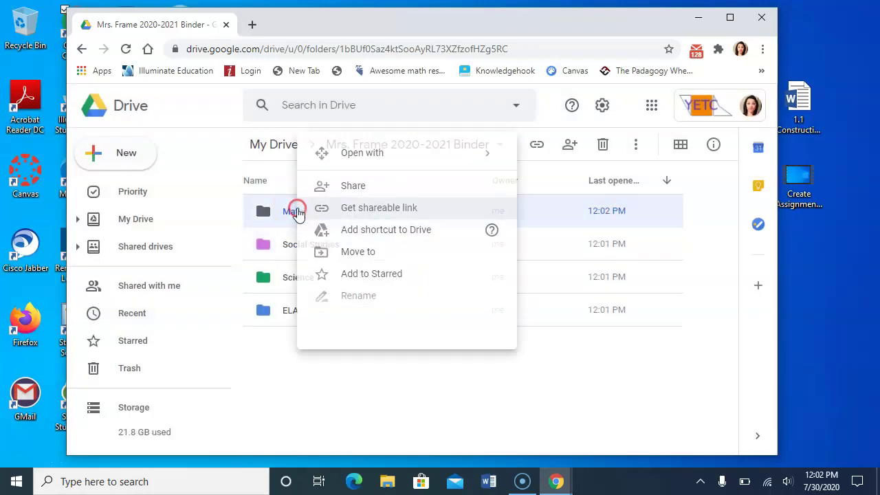
mouse_move(511, 321)
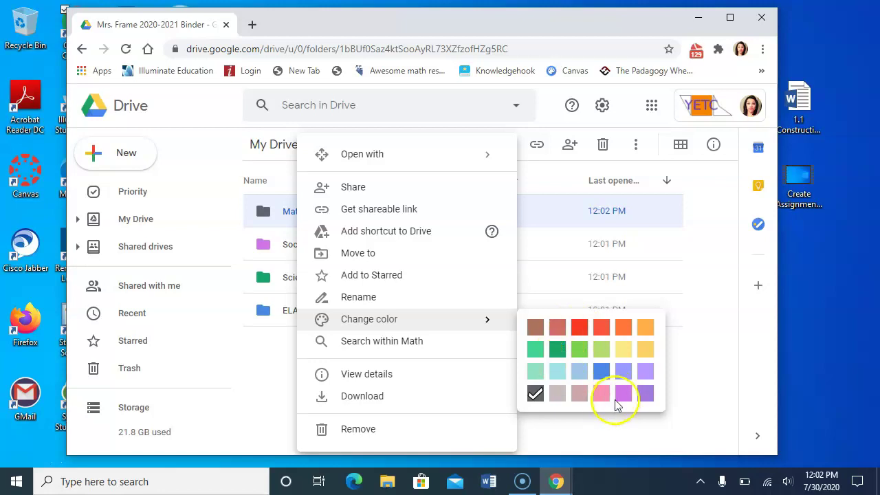
left_click(623, 327)
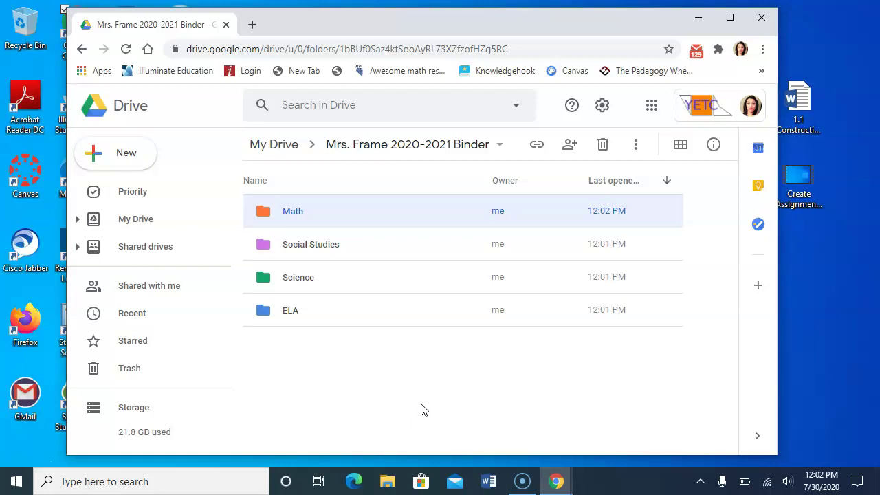
Open the Math folder and create a subfolder named "Unit 1" in it.
left_click(293, 401)
double_click(289, 219)
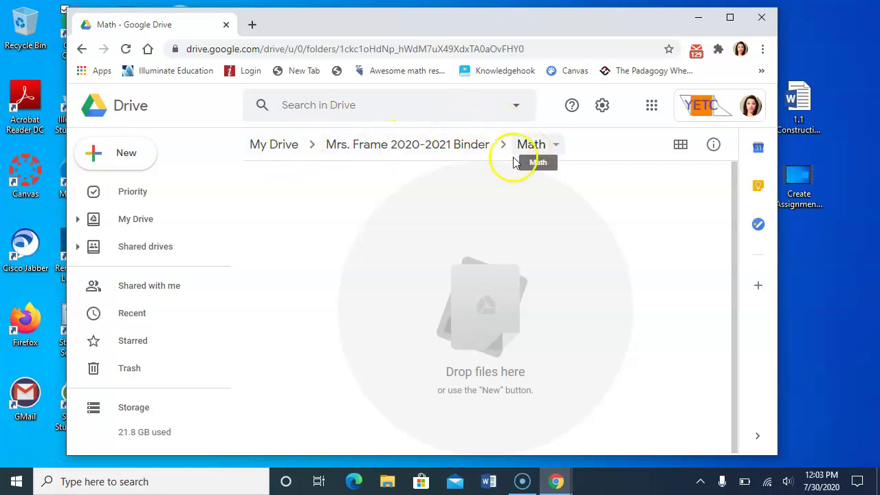
left_click(130, 154)
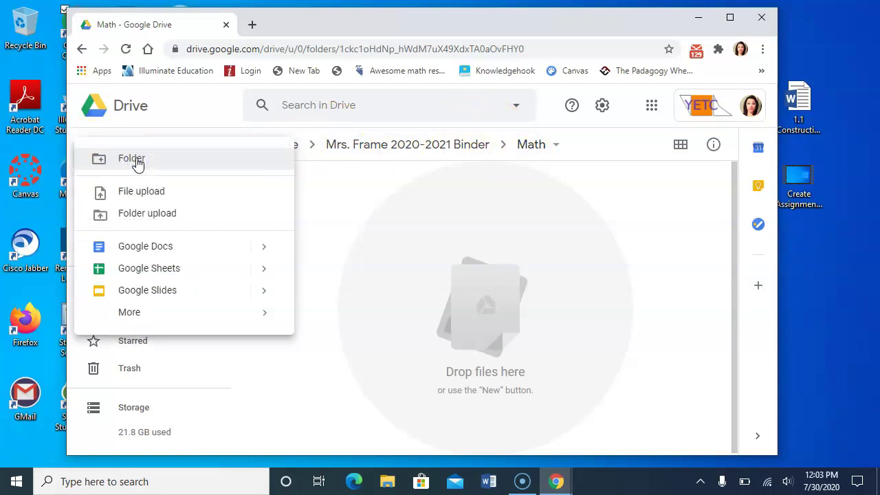
left_click(137, 162)
type("Unit 1")
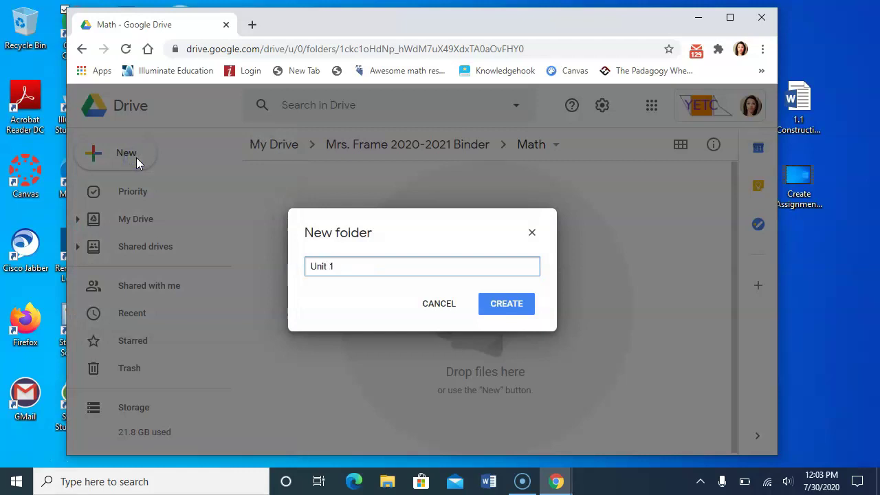
left_click(515, 305)
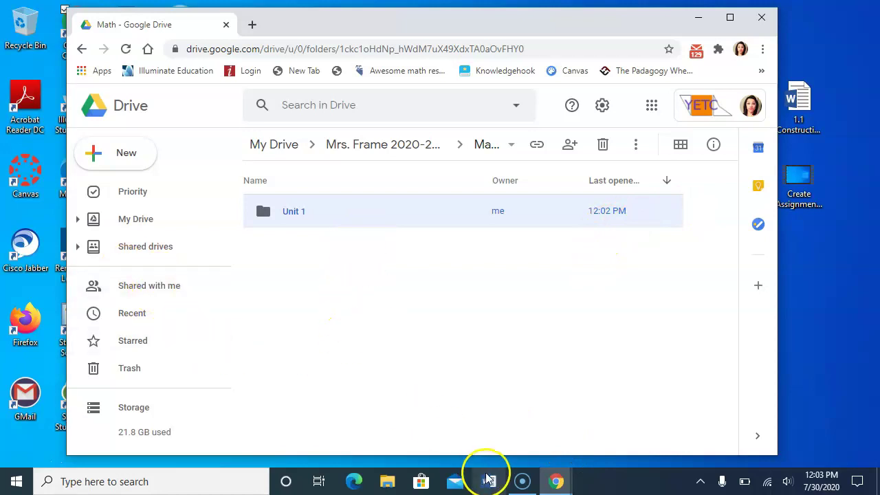
Switch to the Demonstration document in Google Docs and move it to the Unit 1 folder inside the 2020-2021 Binder's Math folder.
left_click(568, 483)
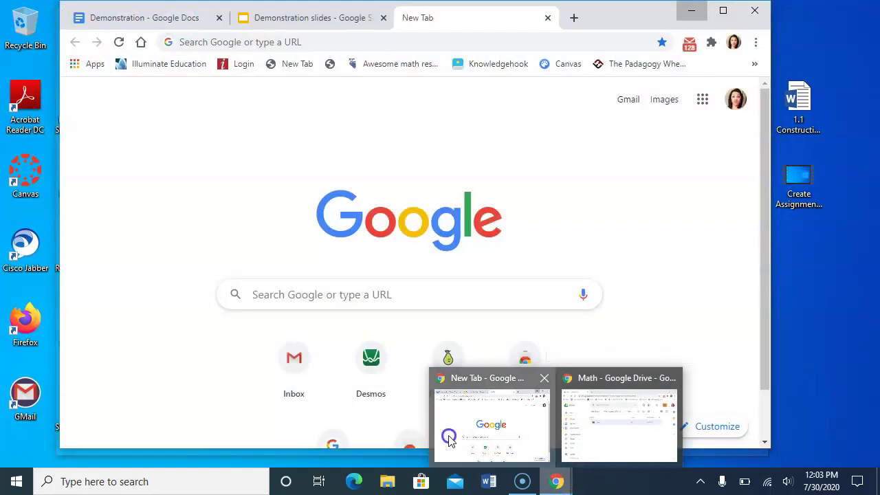
left_click(452, 443)
left_click(186, 18)
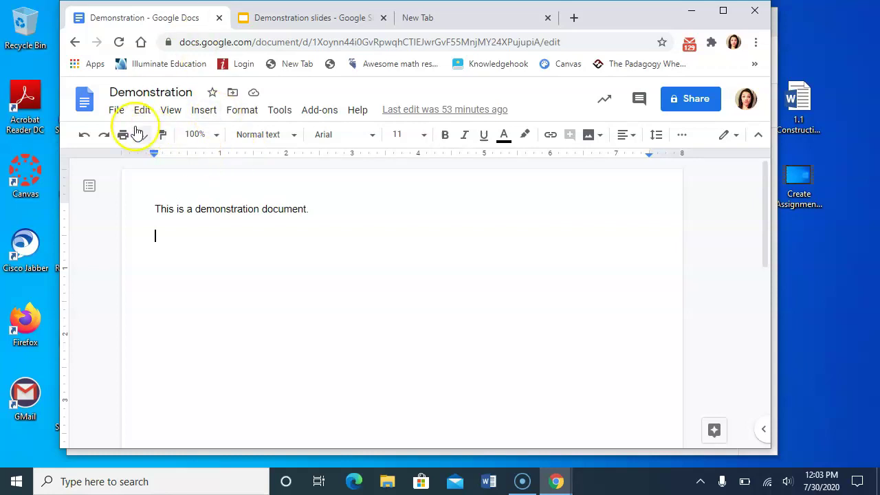
left_click(117, 112)
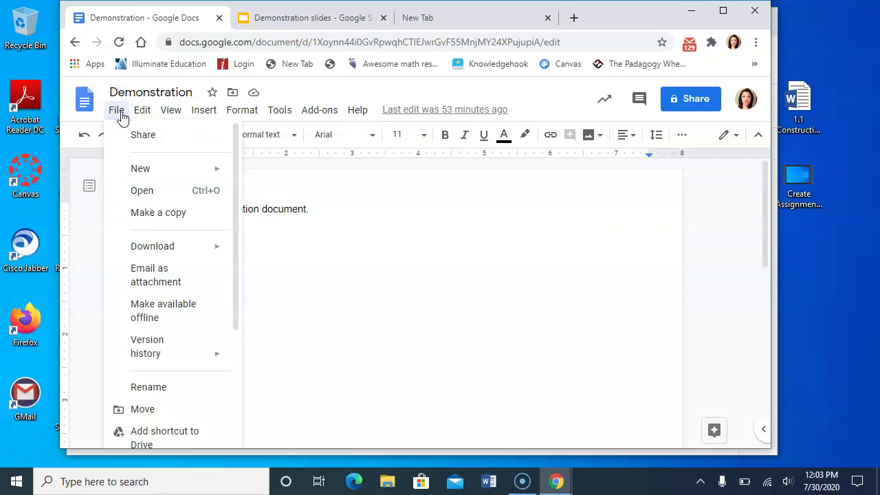
left_click(145, 373)
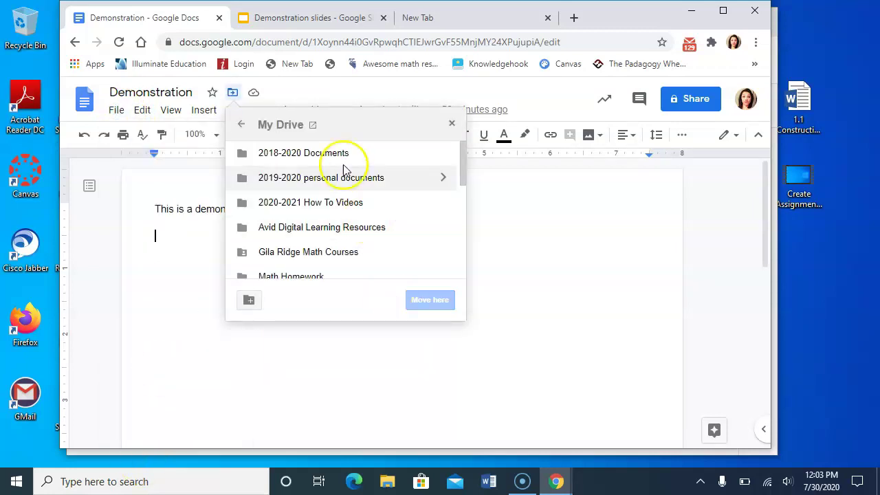
scroll(316, 224, "down", 5)
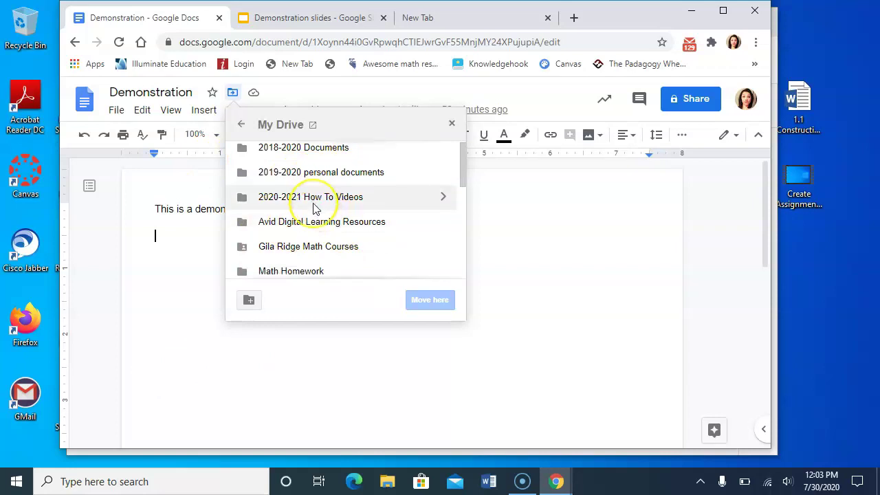
scroll(314, 206, "up", 3)
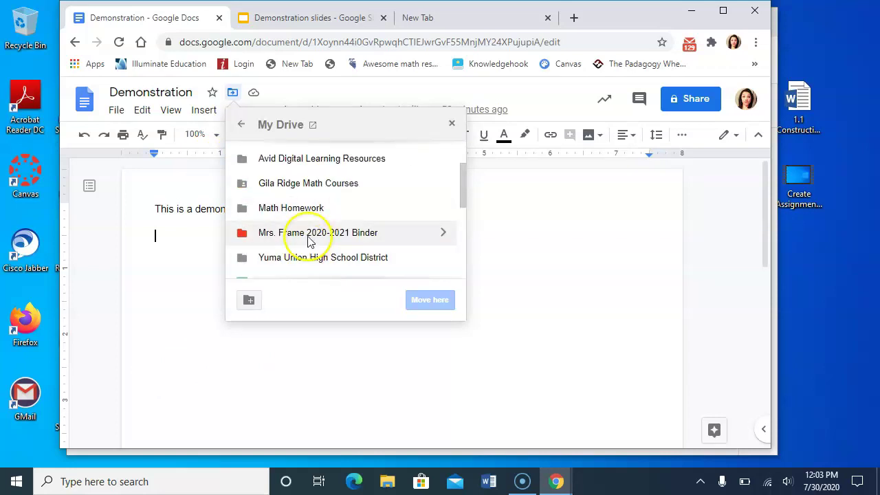
left_click(443, 232)
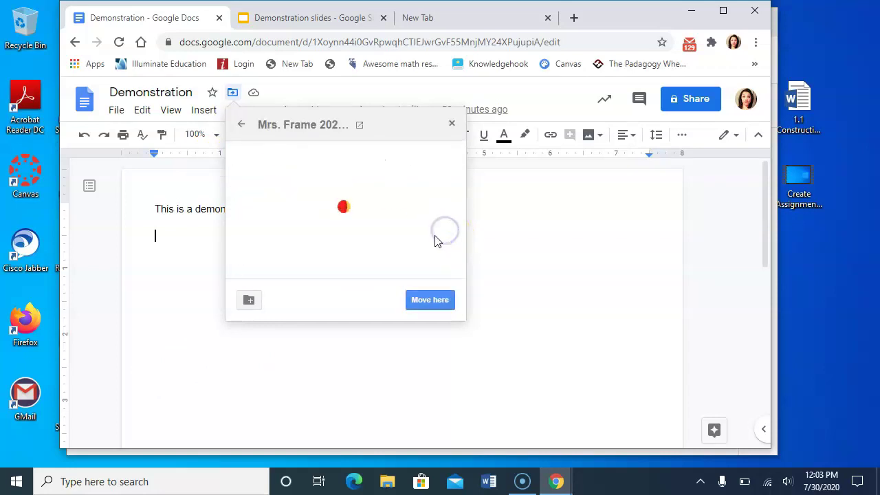
left_click(454, 180)
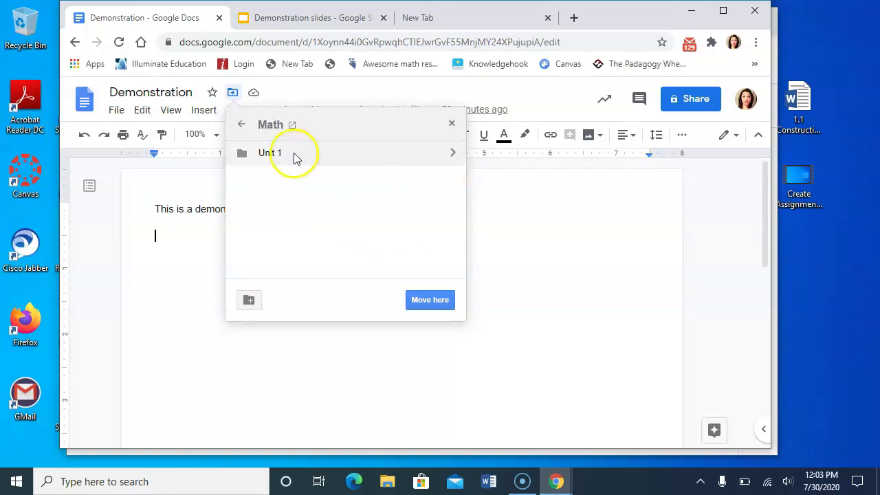
left_click(294, 154)
left_click(429, 302)
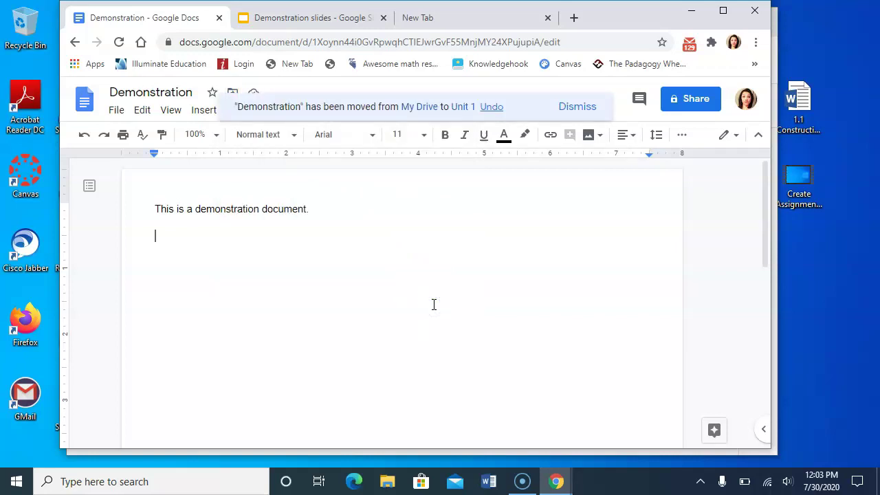
Switch to the Demonstration slides presentation in Google Slides and move it to the Unit 1 folder inside the 2020-2021 Binder's Math folder.
left_click(320, 18)
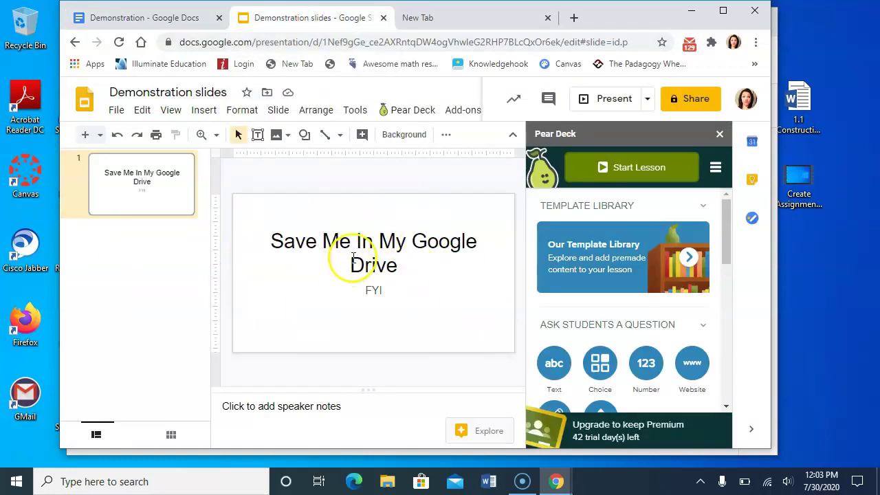
left_click(117, 111)
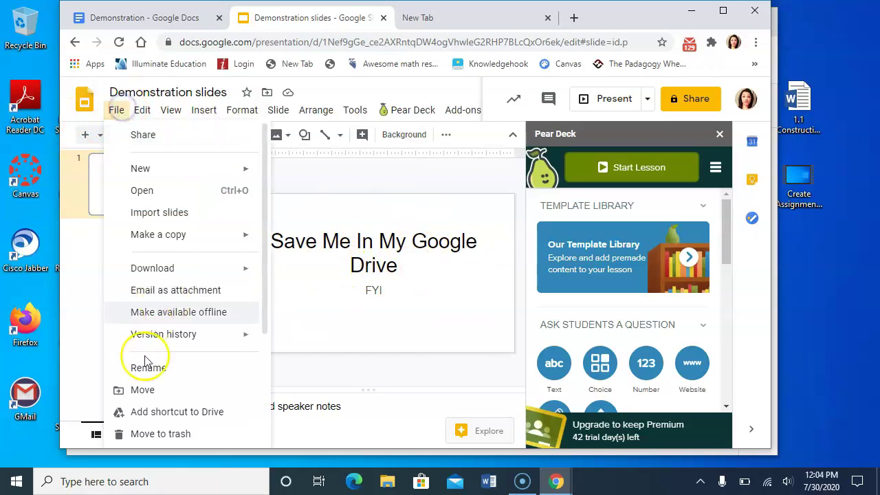
left_click(144, 390)
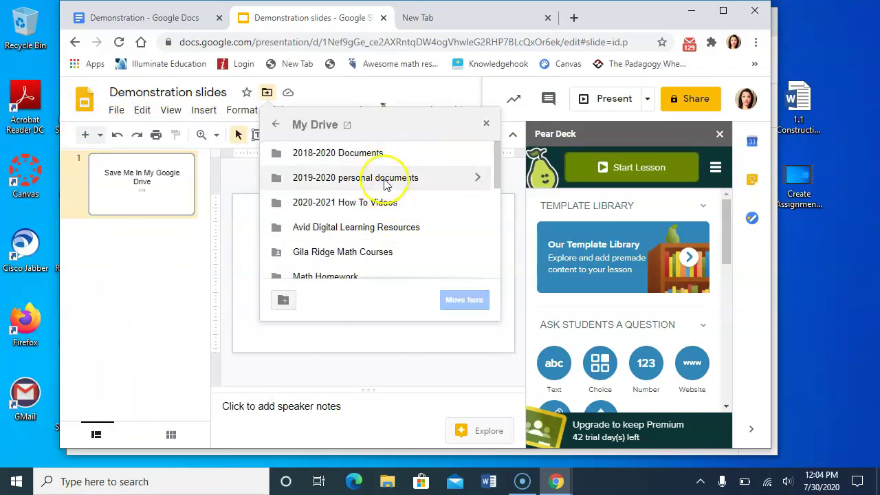
scroll(385, 193, "down", 1)
left_click(382, 233)
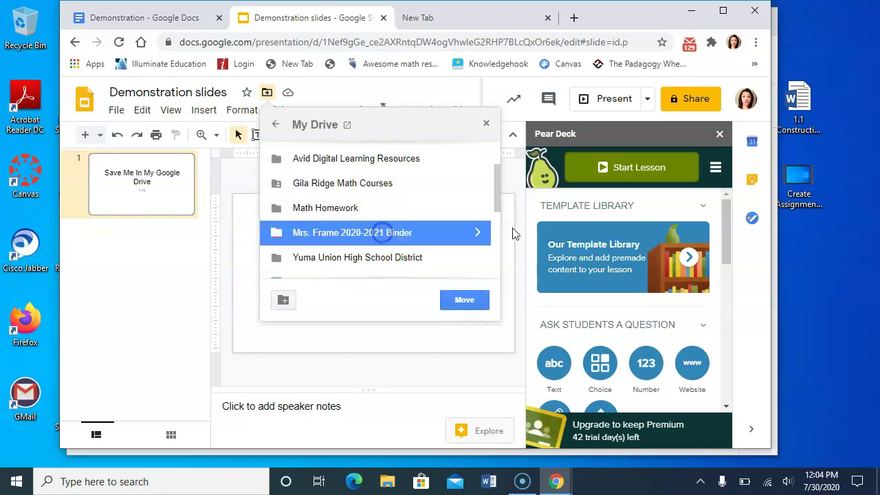
left_click(479, 232)
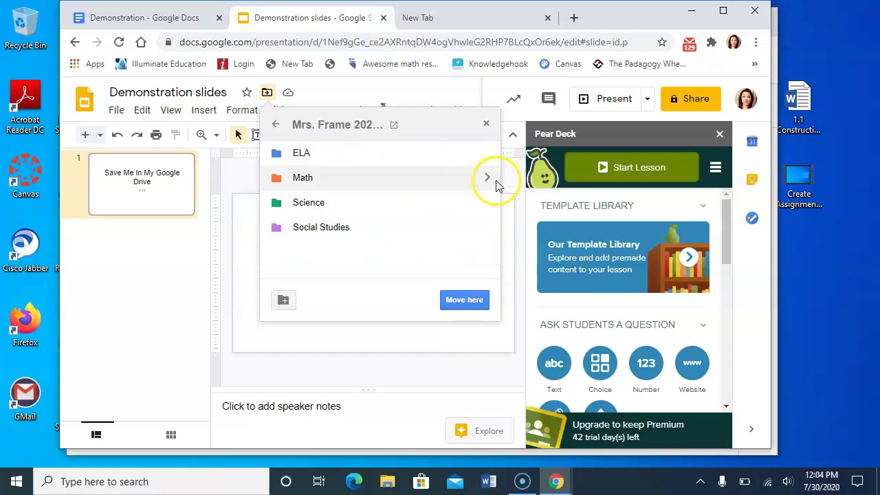
left_click(484, 178)
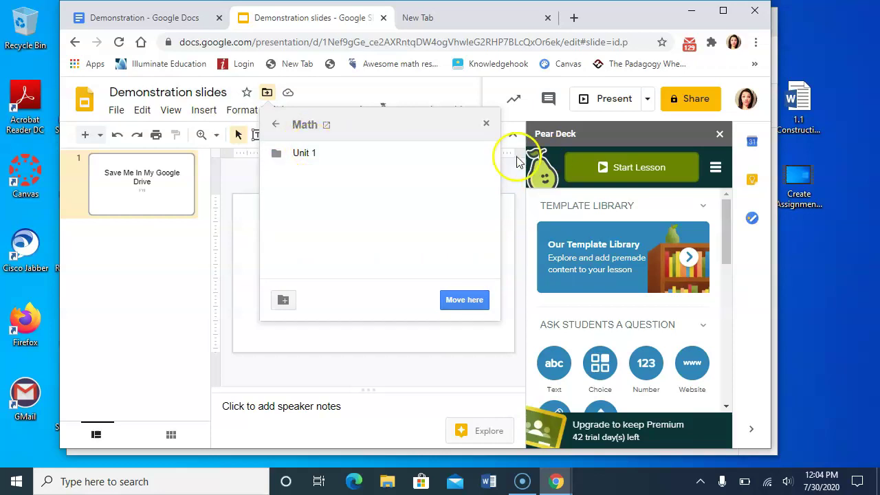
left_click(486, 155)
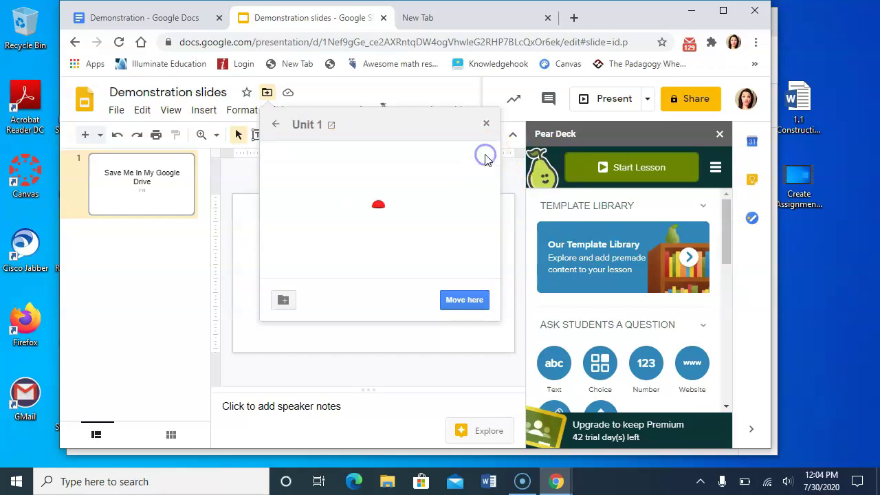
left_click(464, 299)
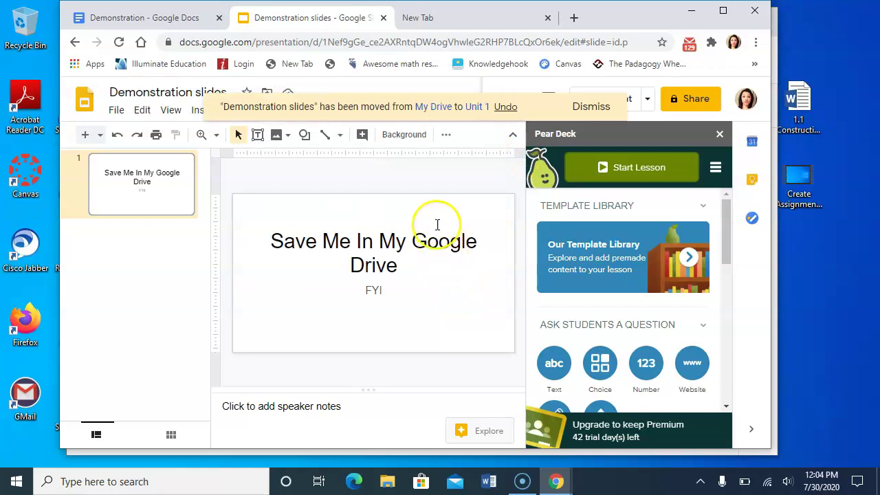
Return to the Google Drive window and open the Unit 1 folder to check its files.
mouse_move(555, 477)
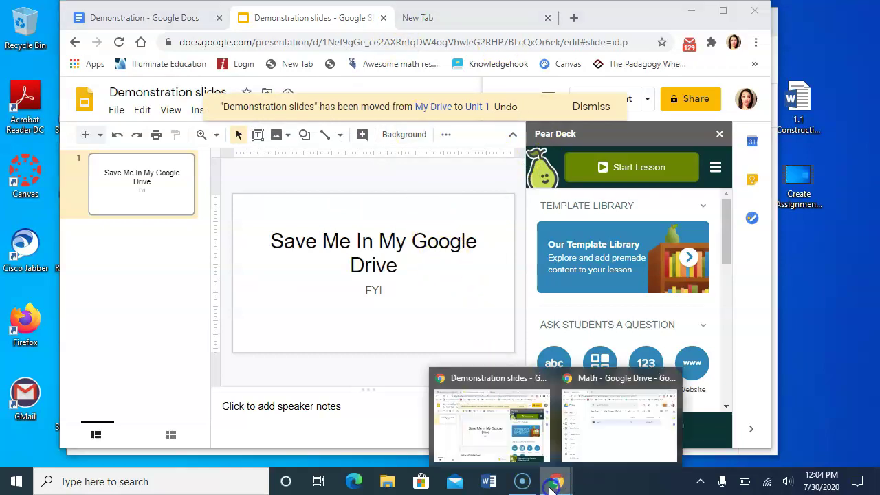
left_click(646, 440)
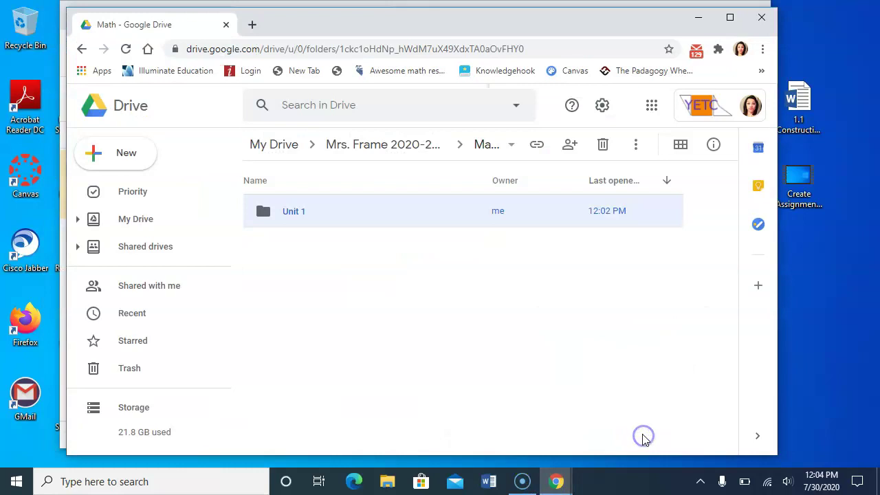
double_click(261, 216)
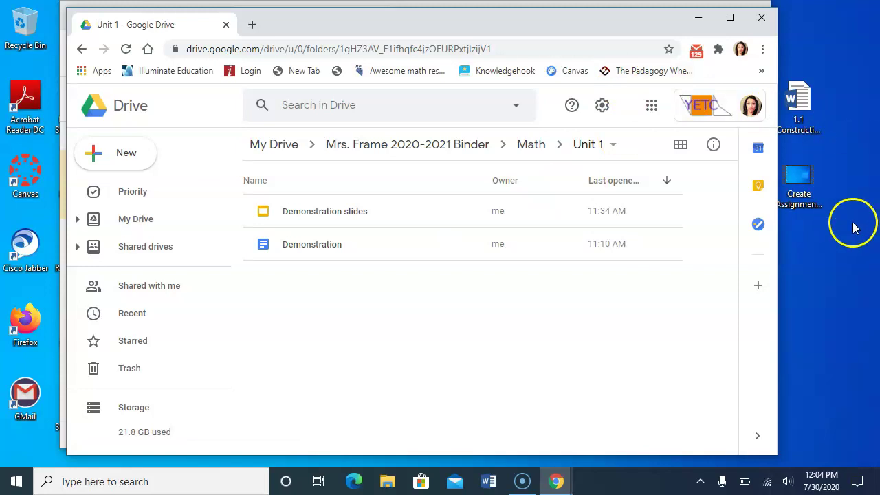
Upload the Create Assignment Folders in Google Drive video and the 1.1 Constructing Conic Sections document from the desktop into the Unit 1 folder.
left_click_drag(802, 174, 328, 298)
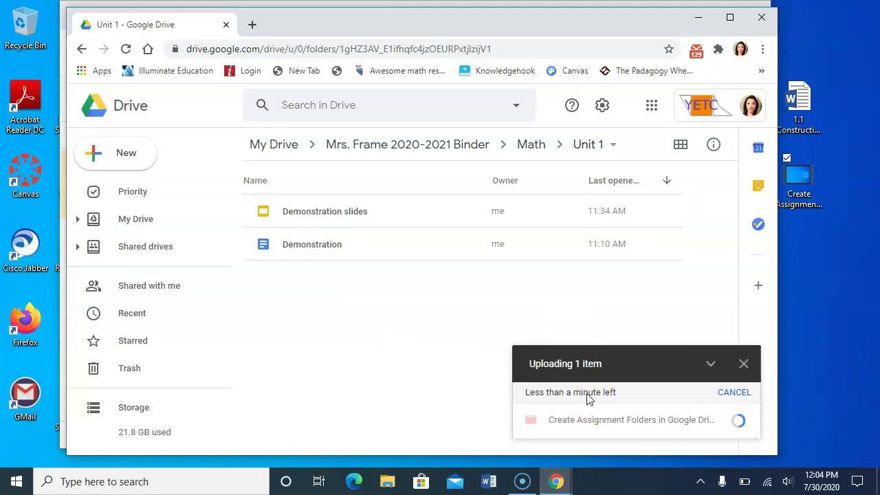
left_click(803, 103)
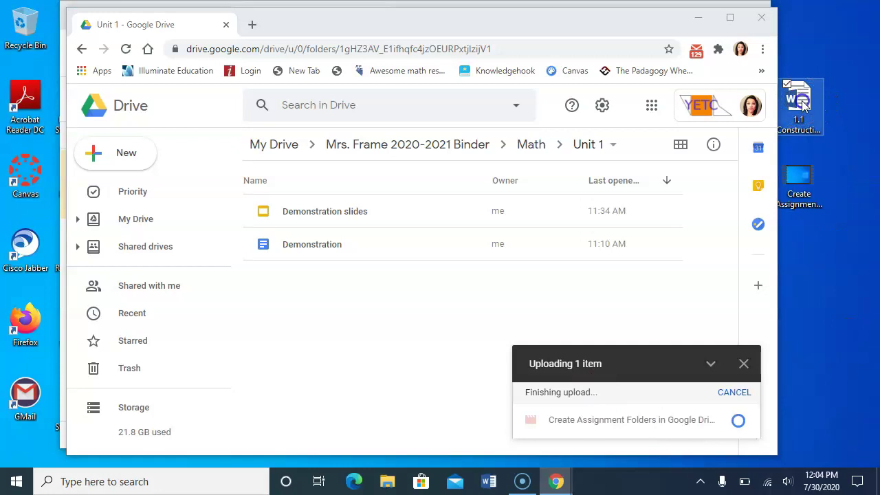
left_click_drag(805, 103, 422, 337)
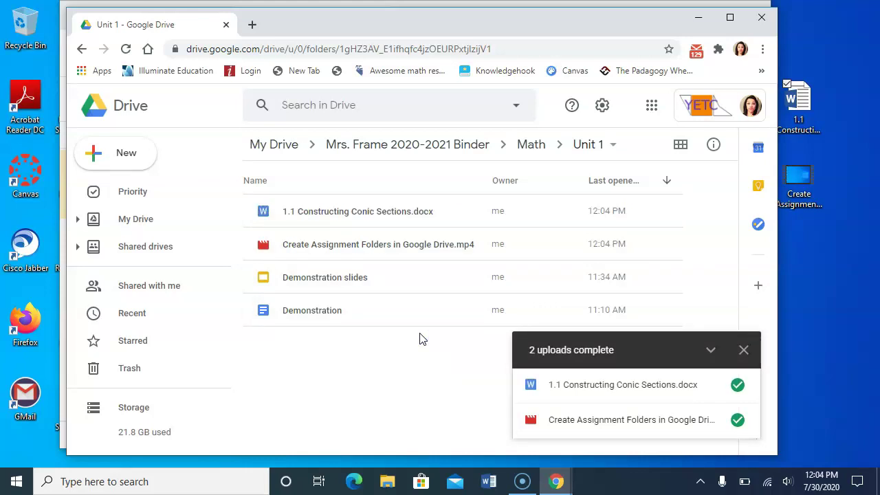
left_click(743, 352)
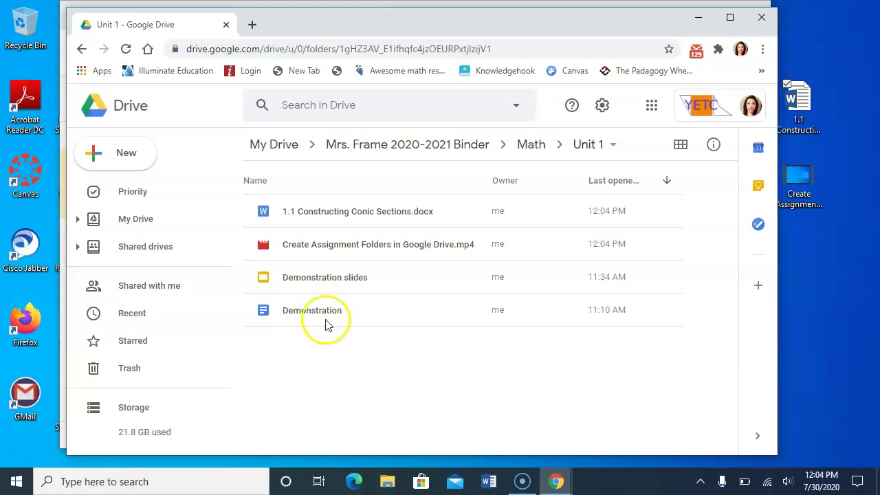
left_click(442, 288)
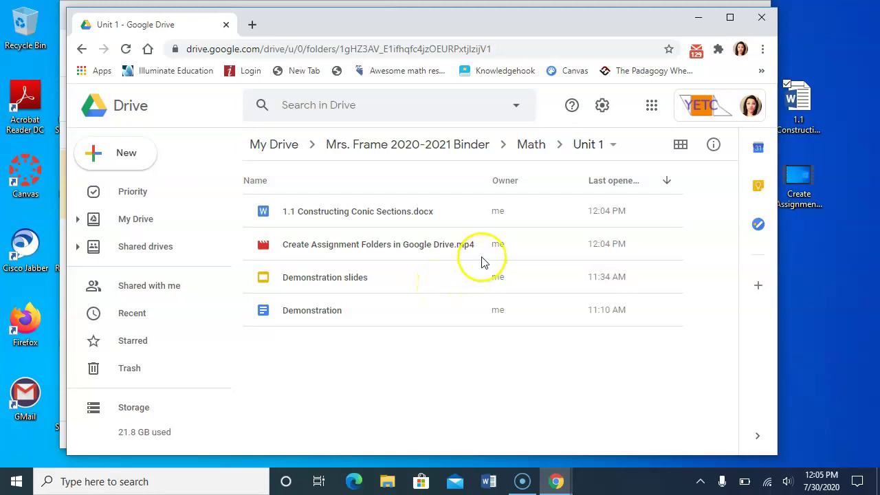
Go back to the 2020-2021 Binder folder and open its Science subfolder.
left_click(123, 157)
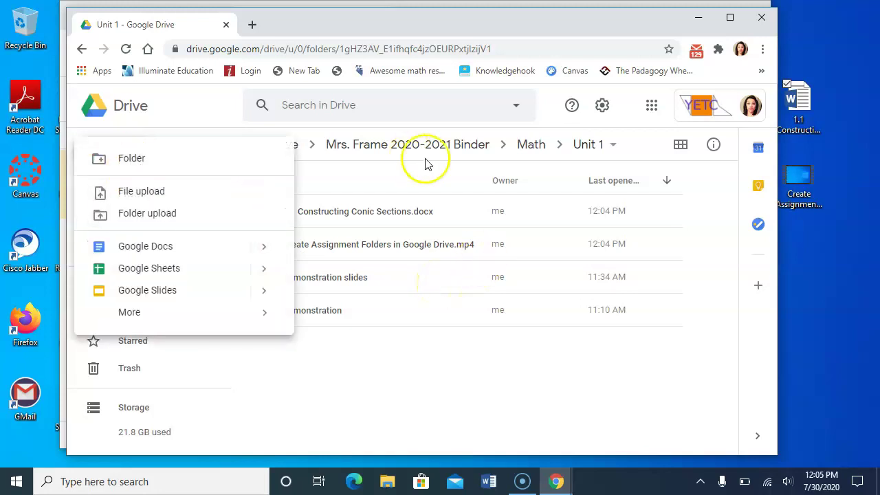
left_click(558, 145)
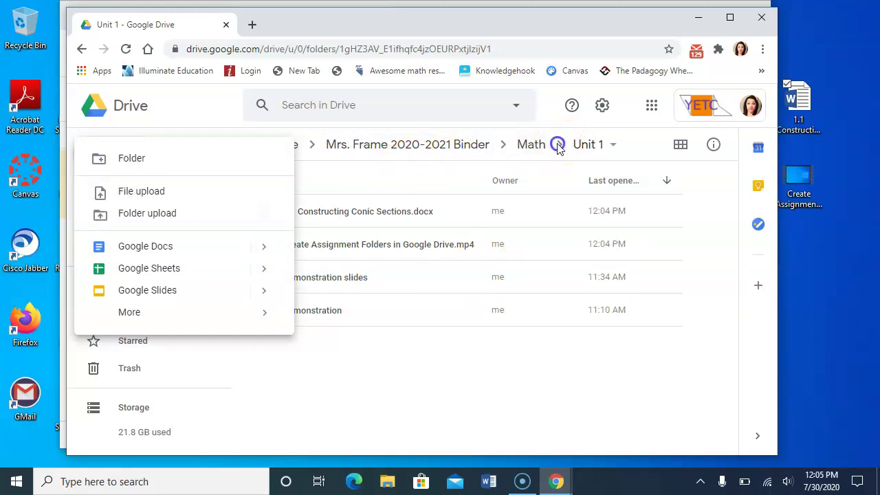
left_click(440, 144)
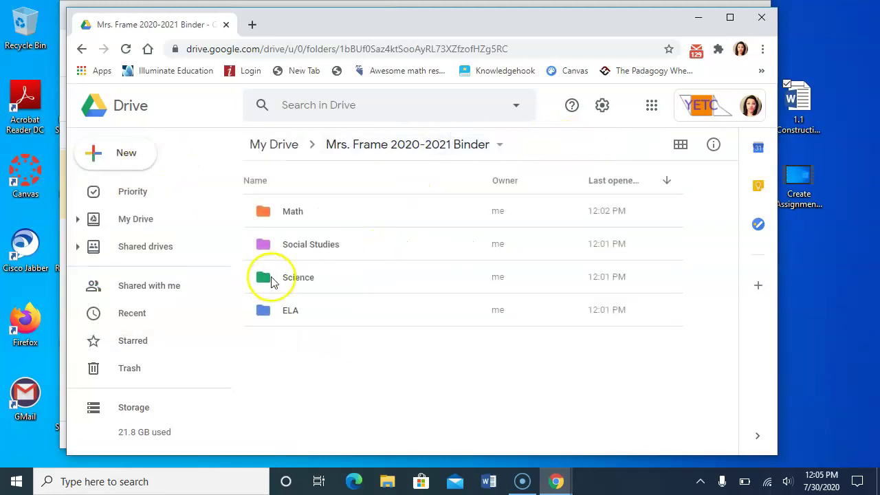
double_click(287, 279)
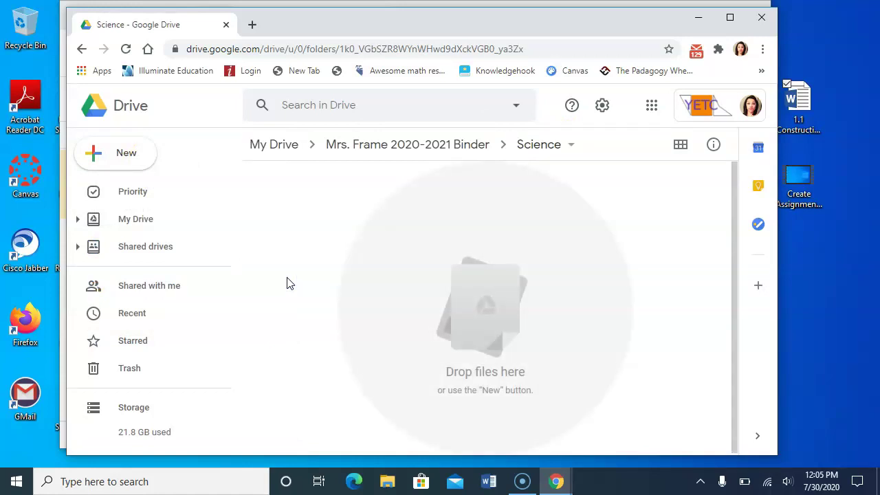